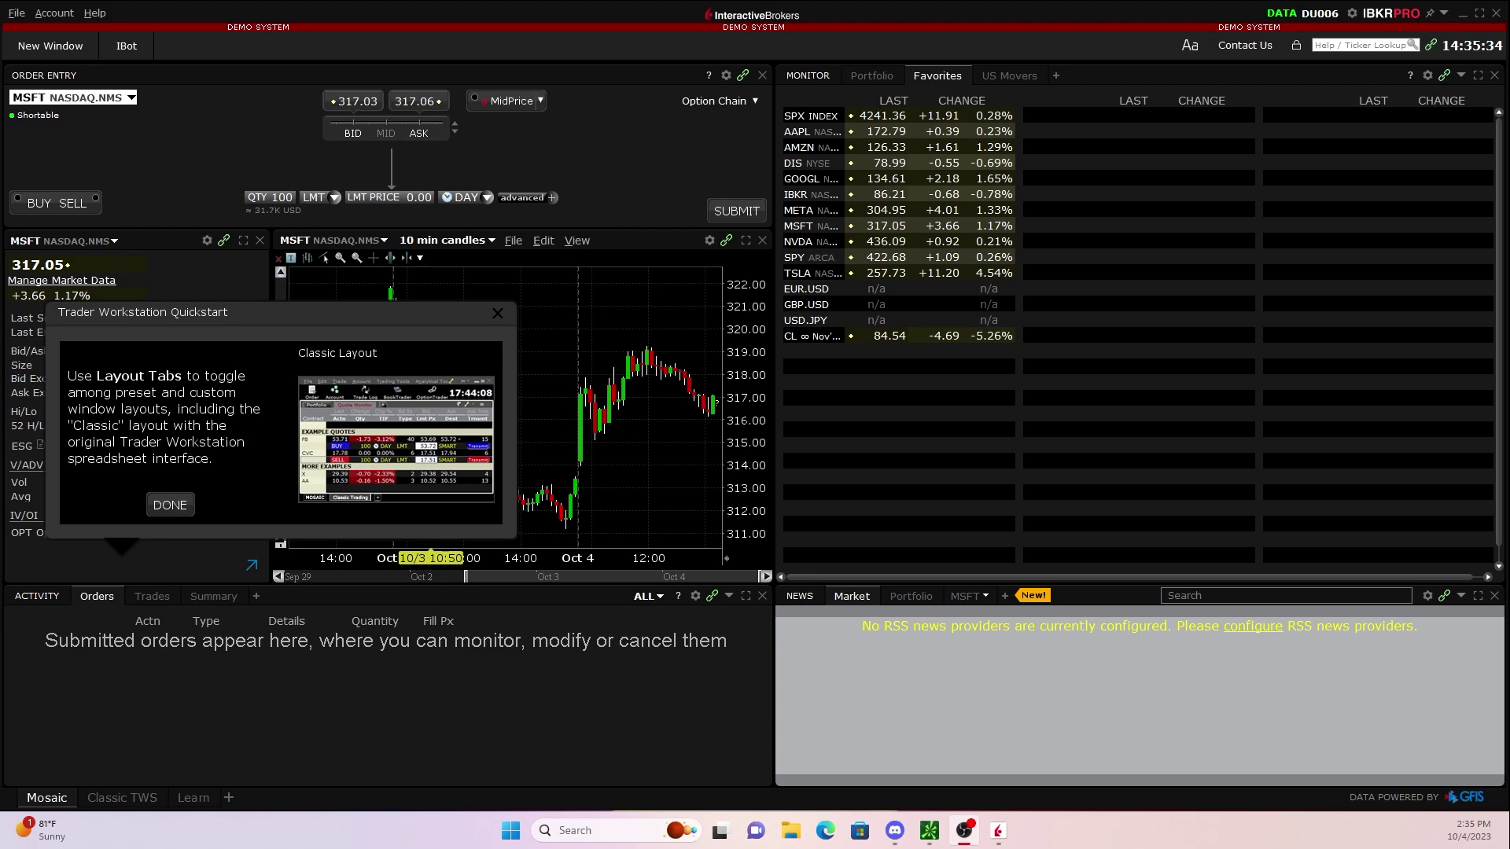
Close the Quickstart introduction and the Easy-Access Education tip.
{"action": "key", "text": "Return"}
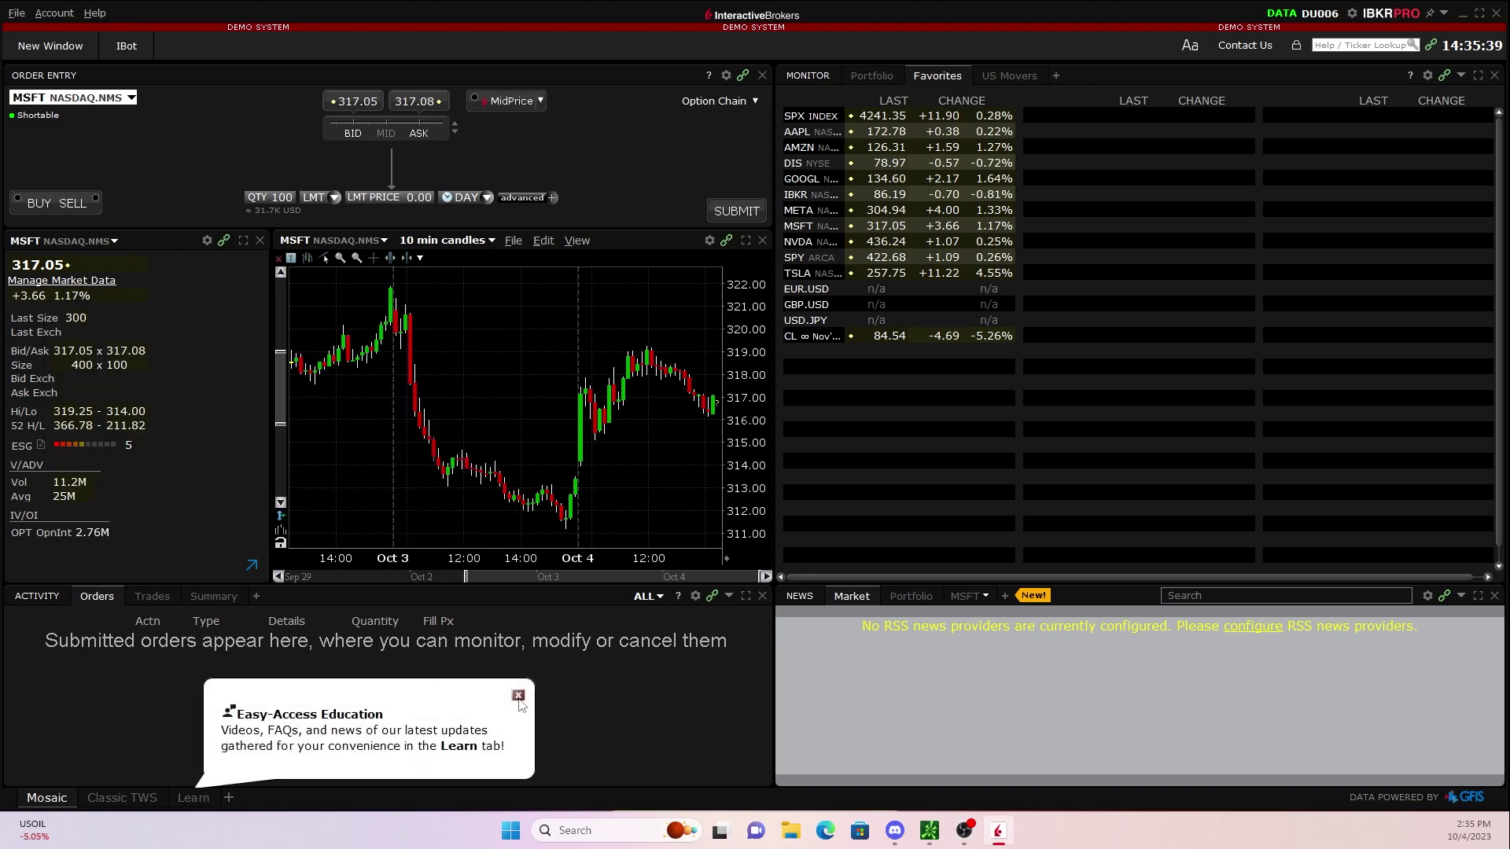
{"action": "left_click", "coordinate": [512, 702]}
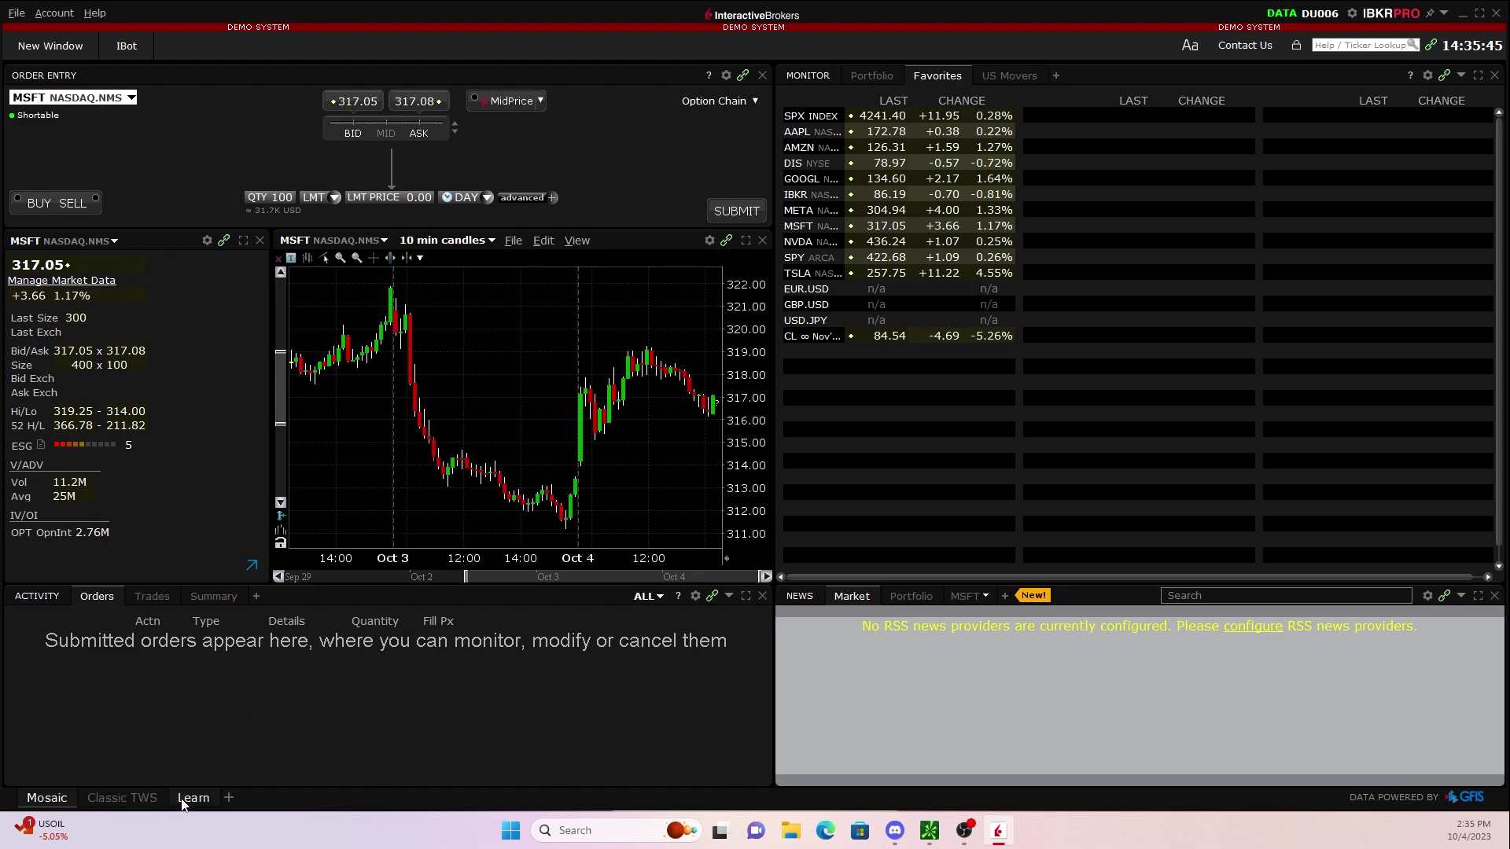
Create a new empty layout named 'BookTrader'.
{"action": "left_click", "coordinate": [229, 798]}
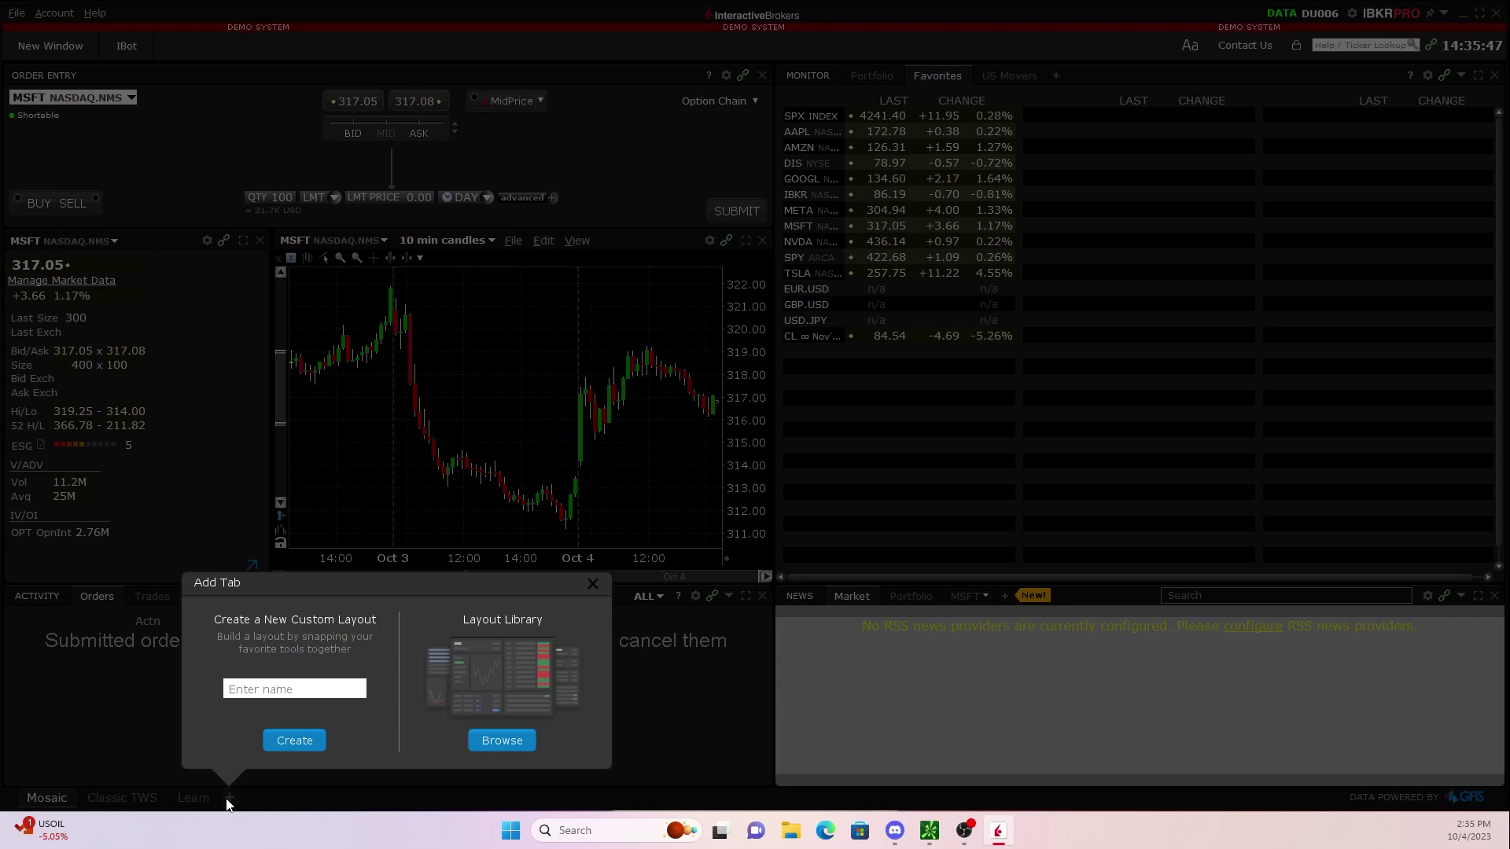
{"action": "left_click", "coordinate": [257, 691]}
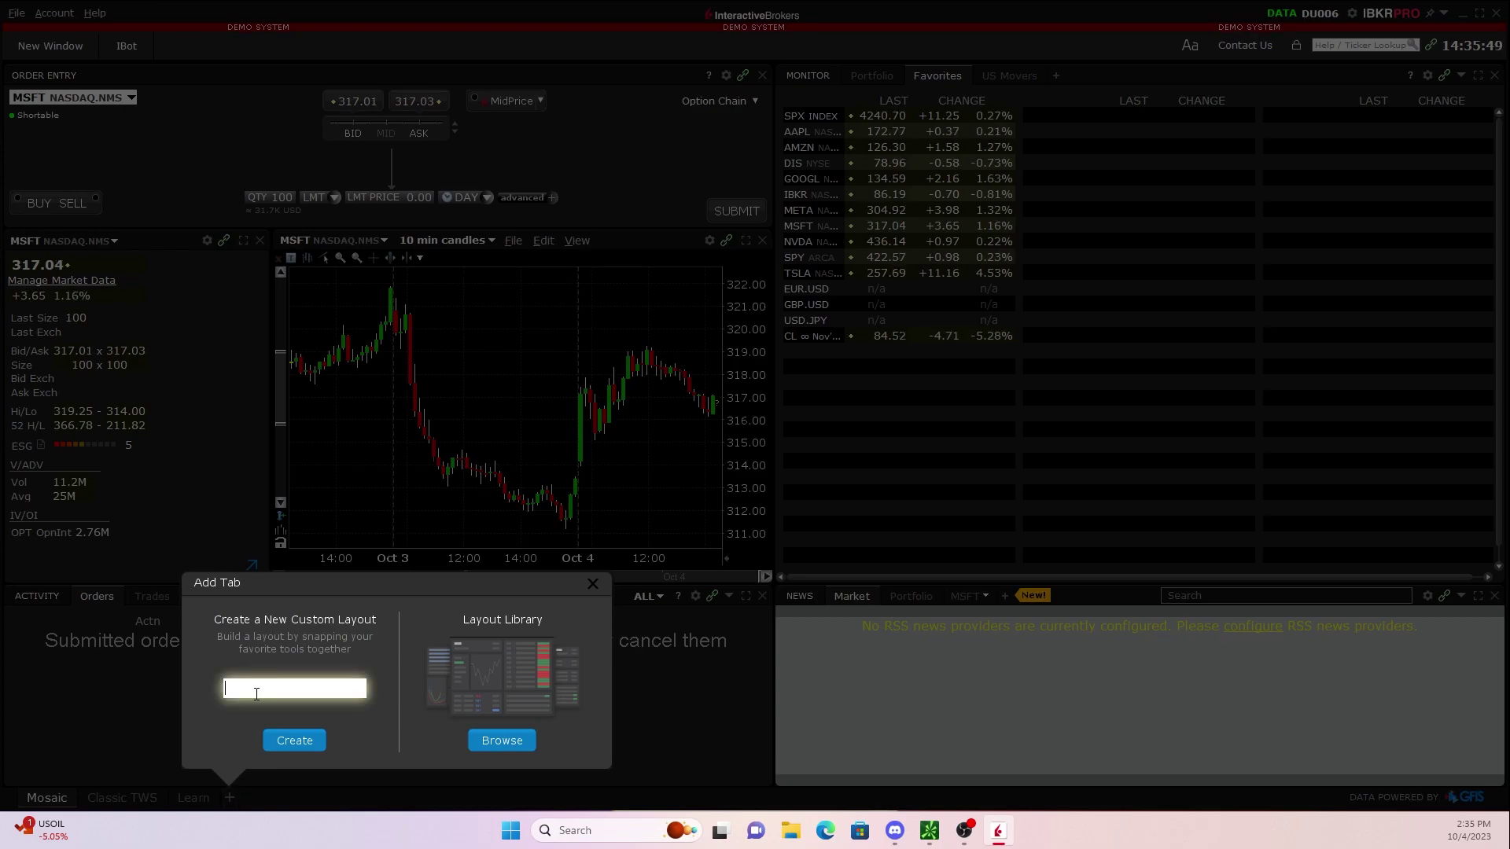
{"action": "type", "text": "BookTrader"}
{"action": "left_click", "coordinate": [290, 743]}
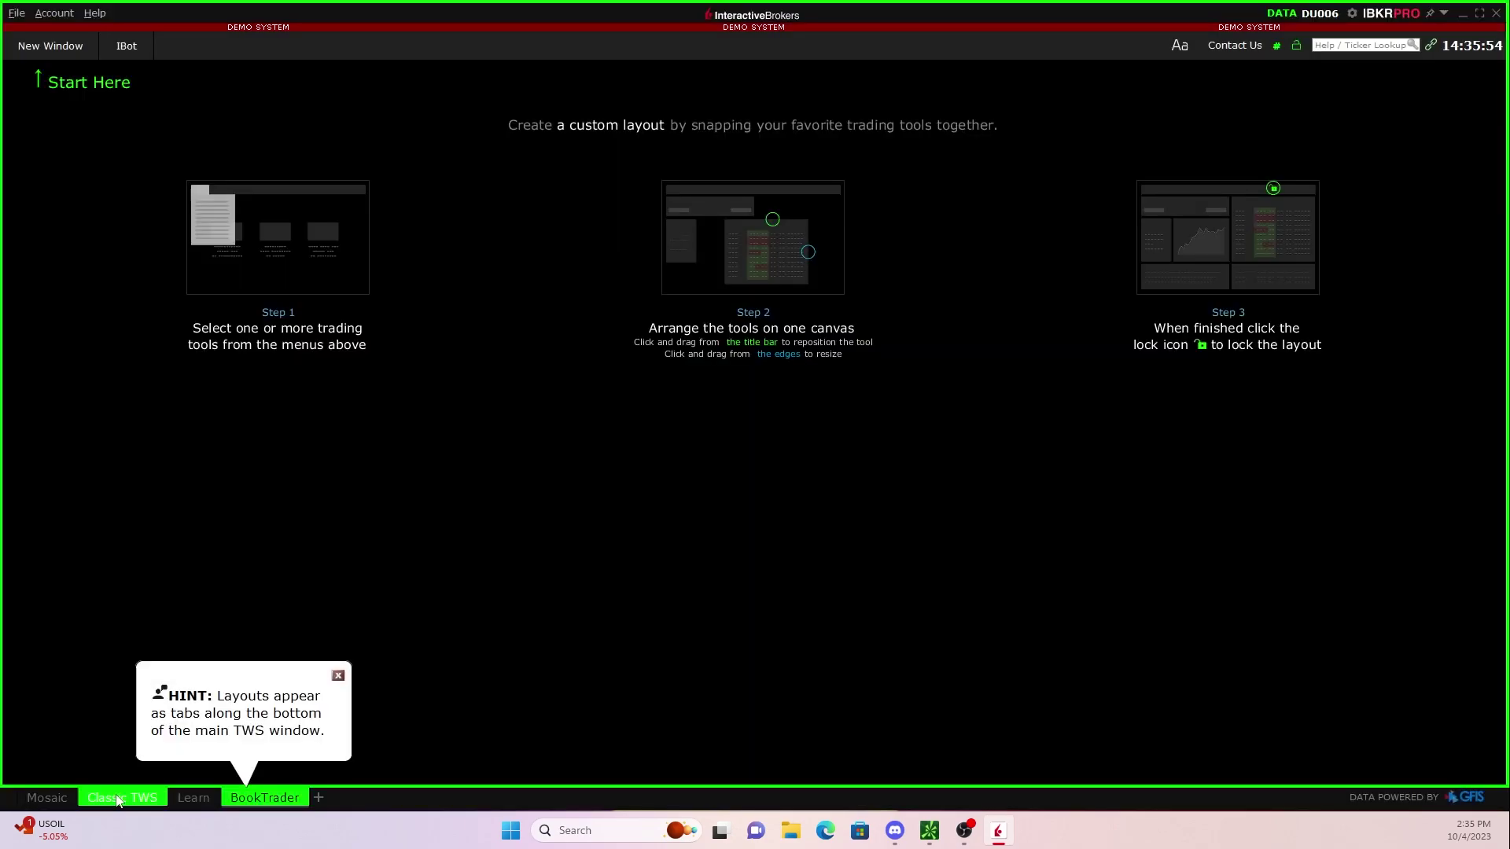
Close the Mosaic and Classic TWS layout tabs.
{"action": "right_click", "coordinate": [66, 798]}
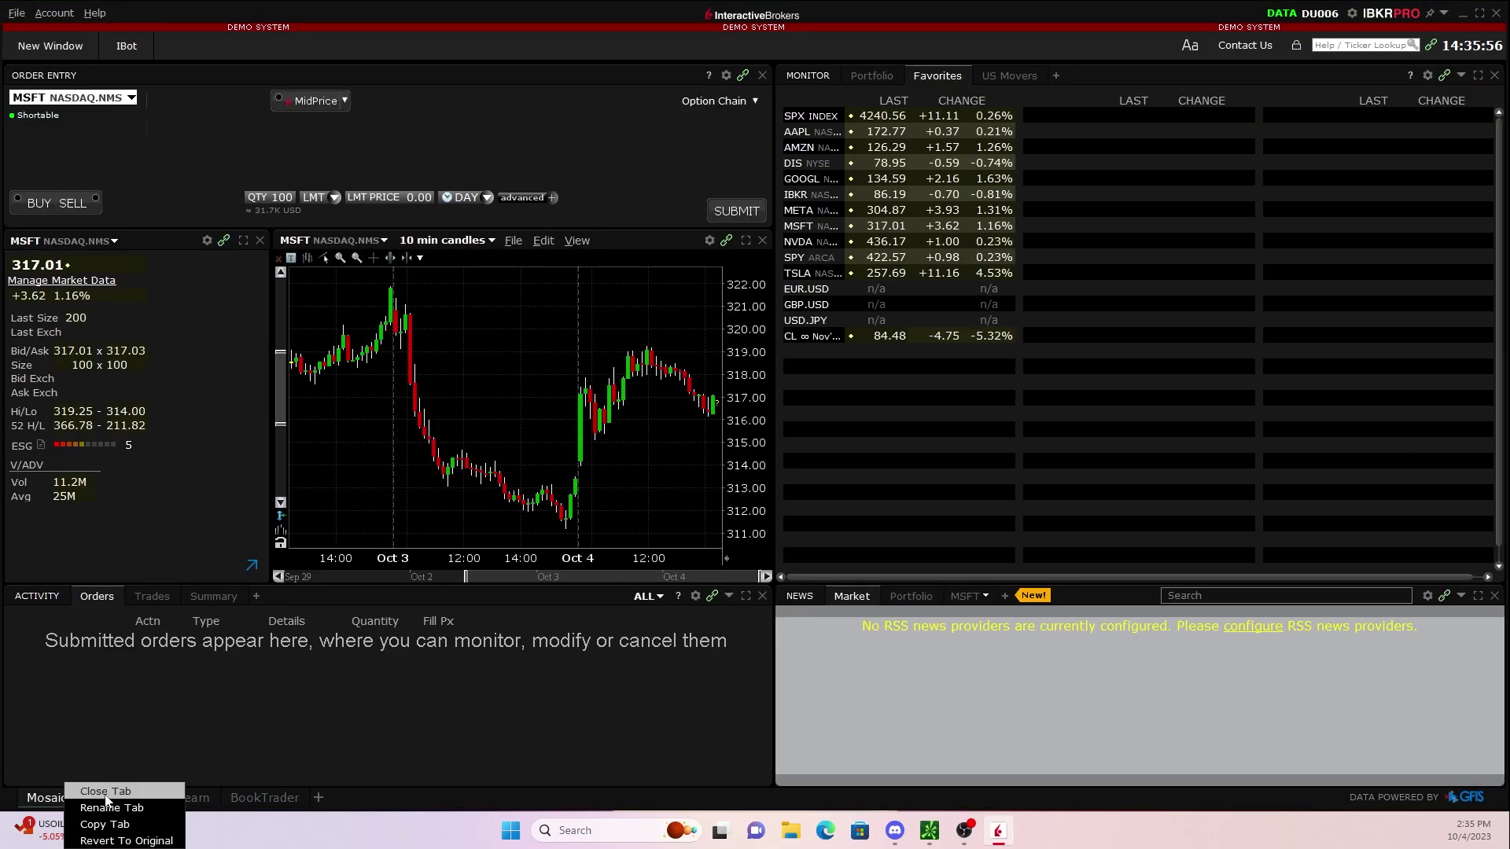
{"action": "left_click", "coordinate": [105, 792]}
{"action": "right_click", "coordinate": [75, 799]}
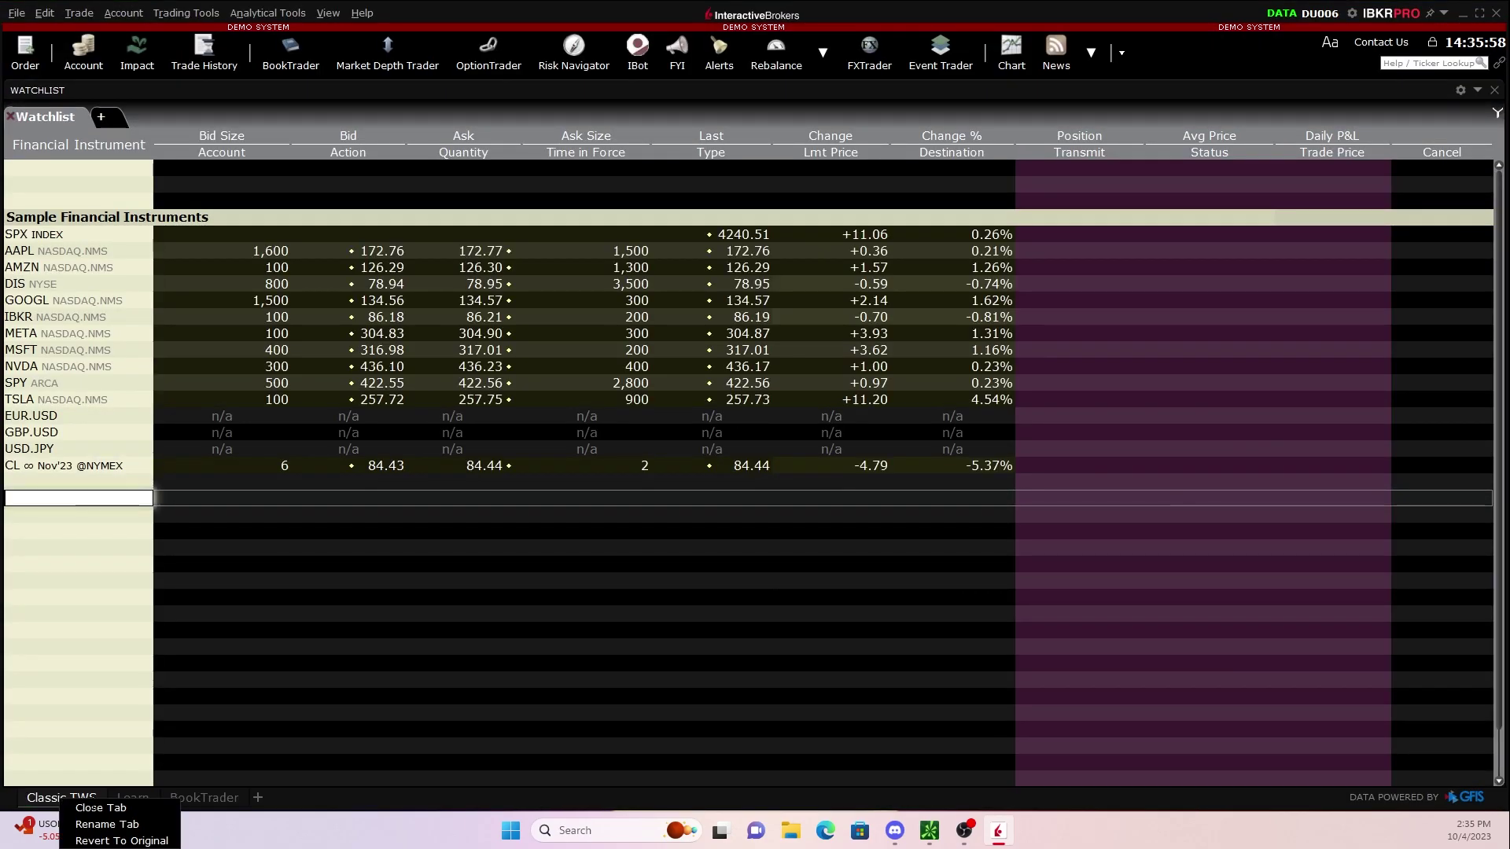
{"action": "left_click", "coordinate": [88, 809]}
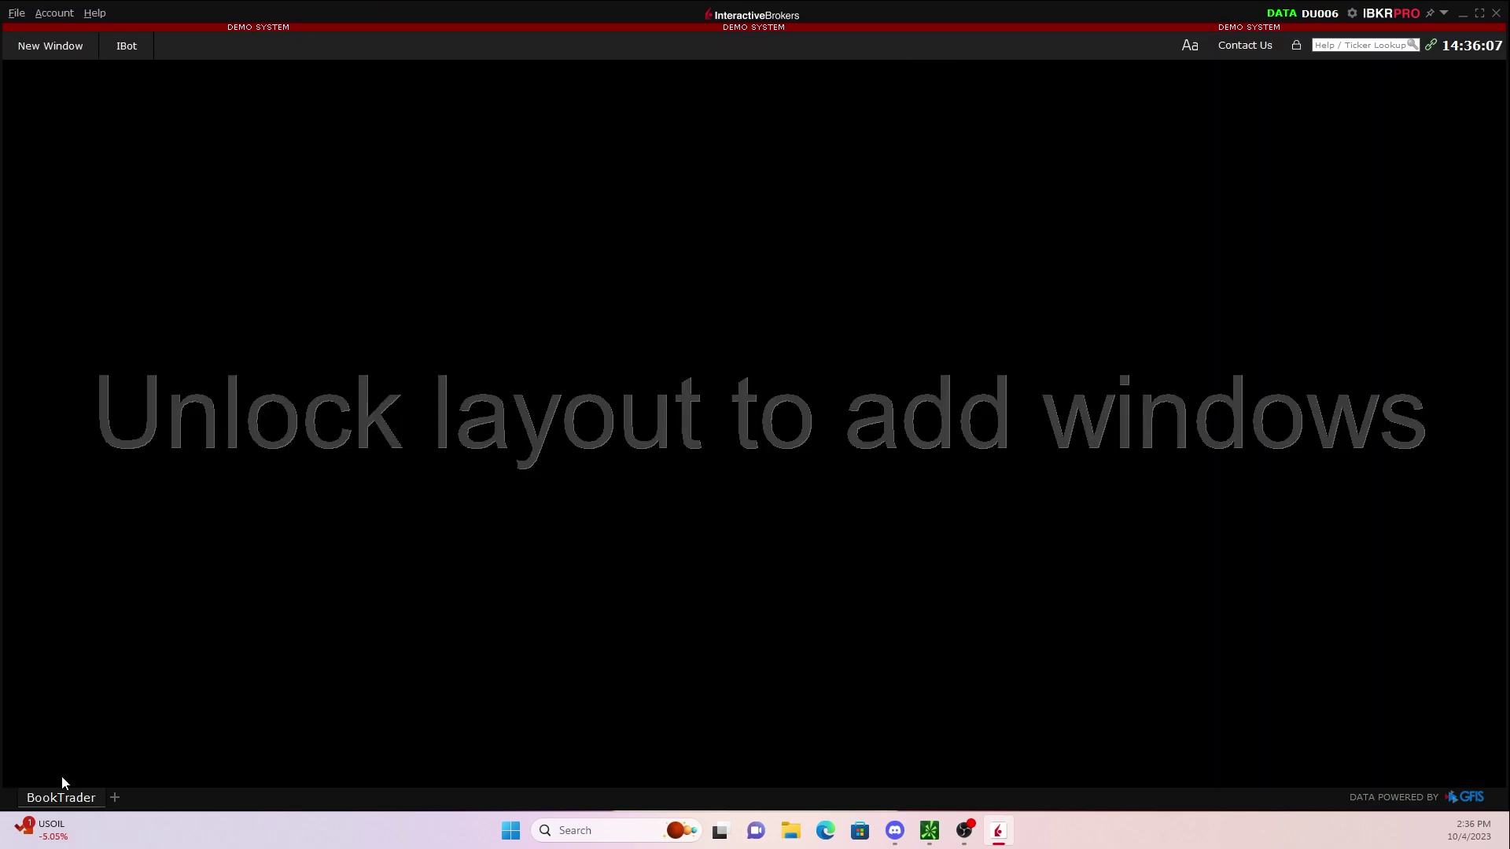
Unlock the layout and add an MSFT BookTrader window stretched to show the full price ladder.
{"action": "left_click", "coordinate": [1296, 46]}
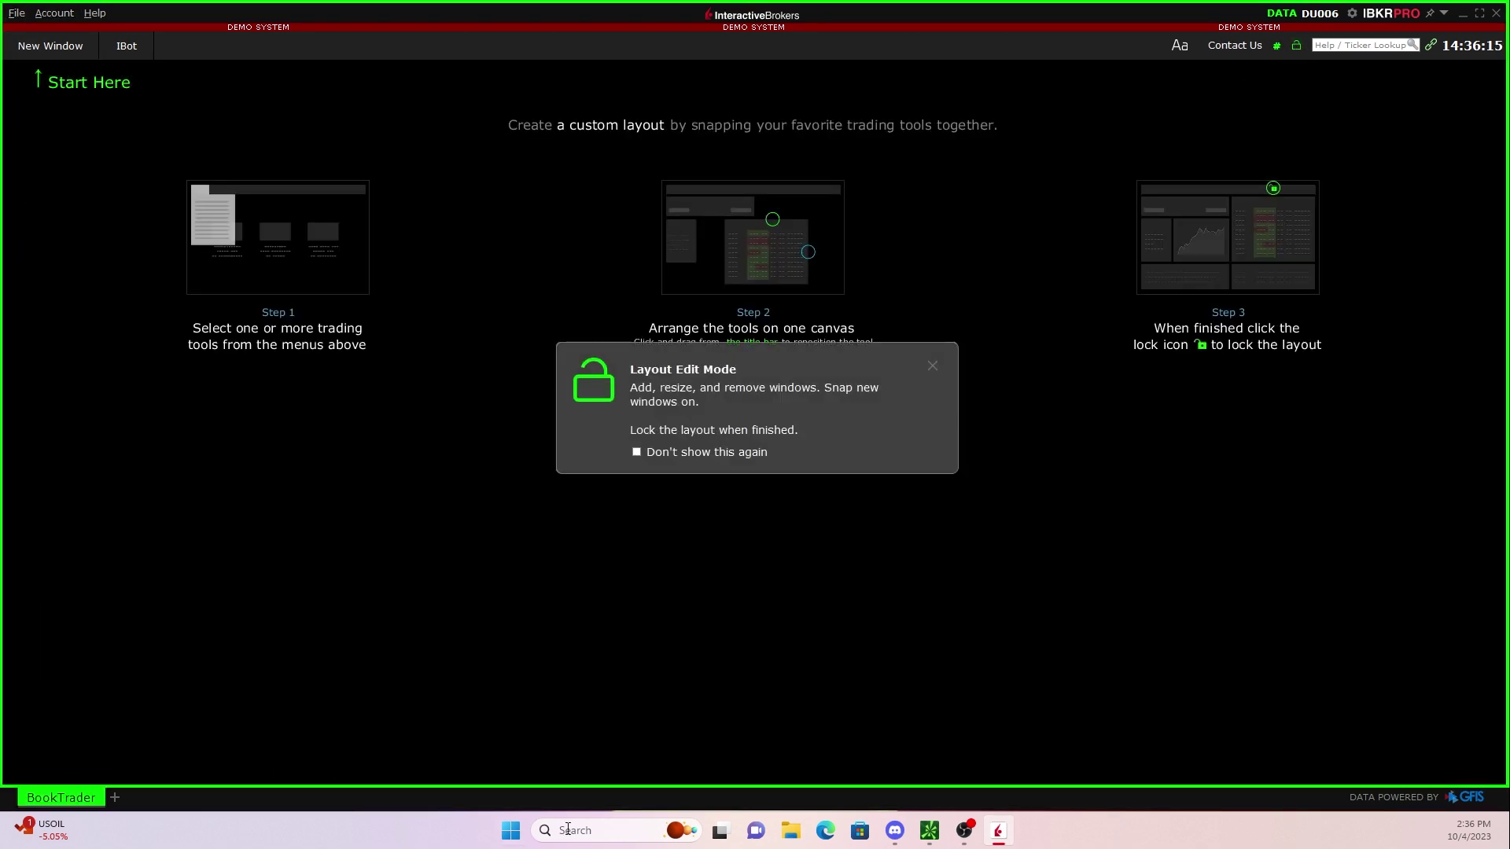
{"action": "left_click", "coordinate": [932, 365]}
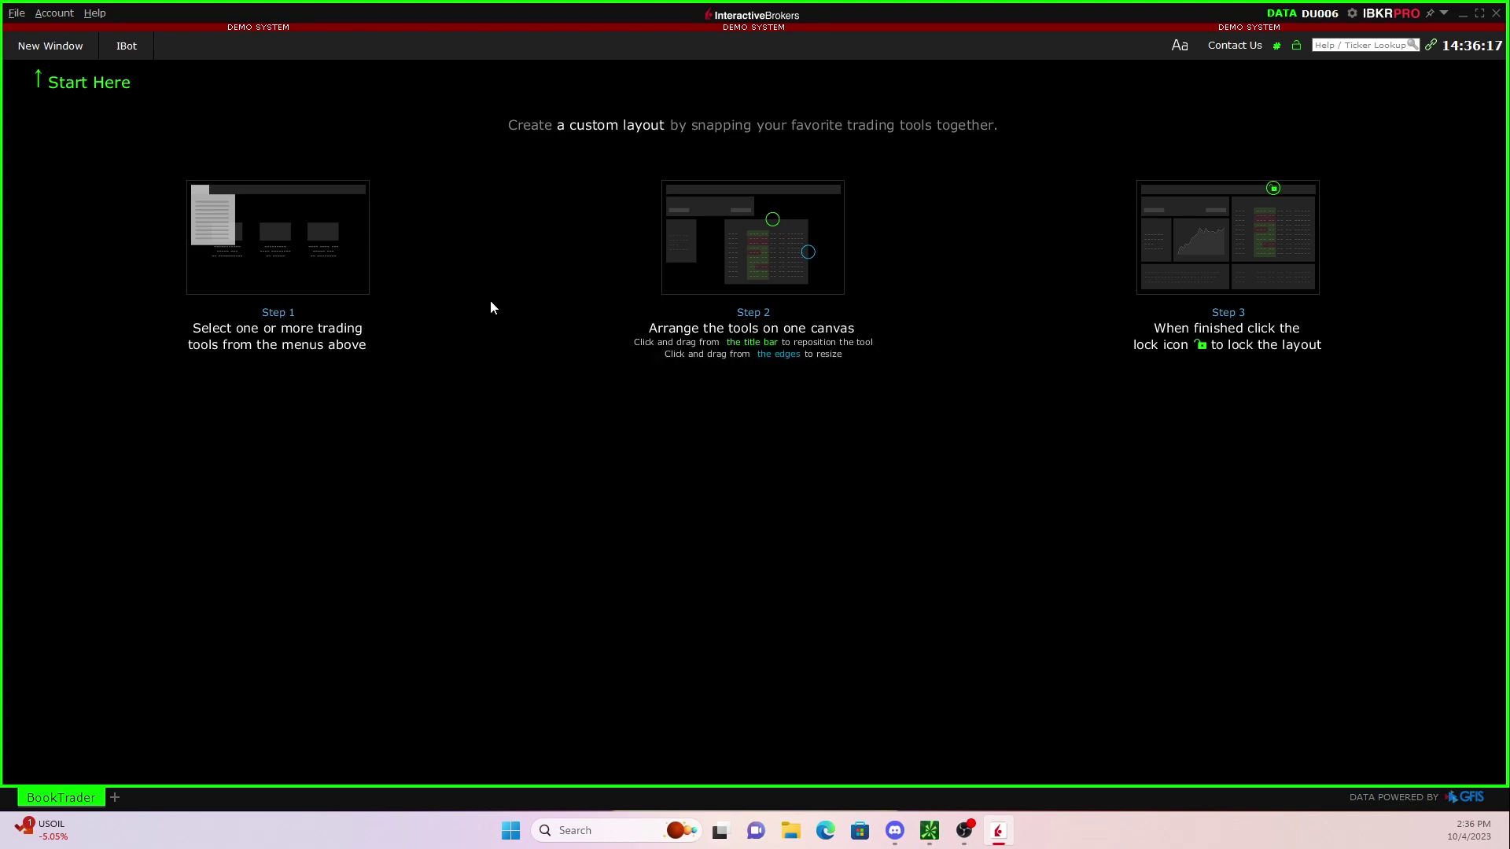
{"action": "left_click", "coordinate": [61, 53]}
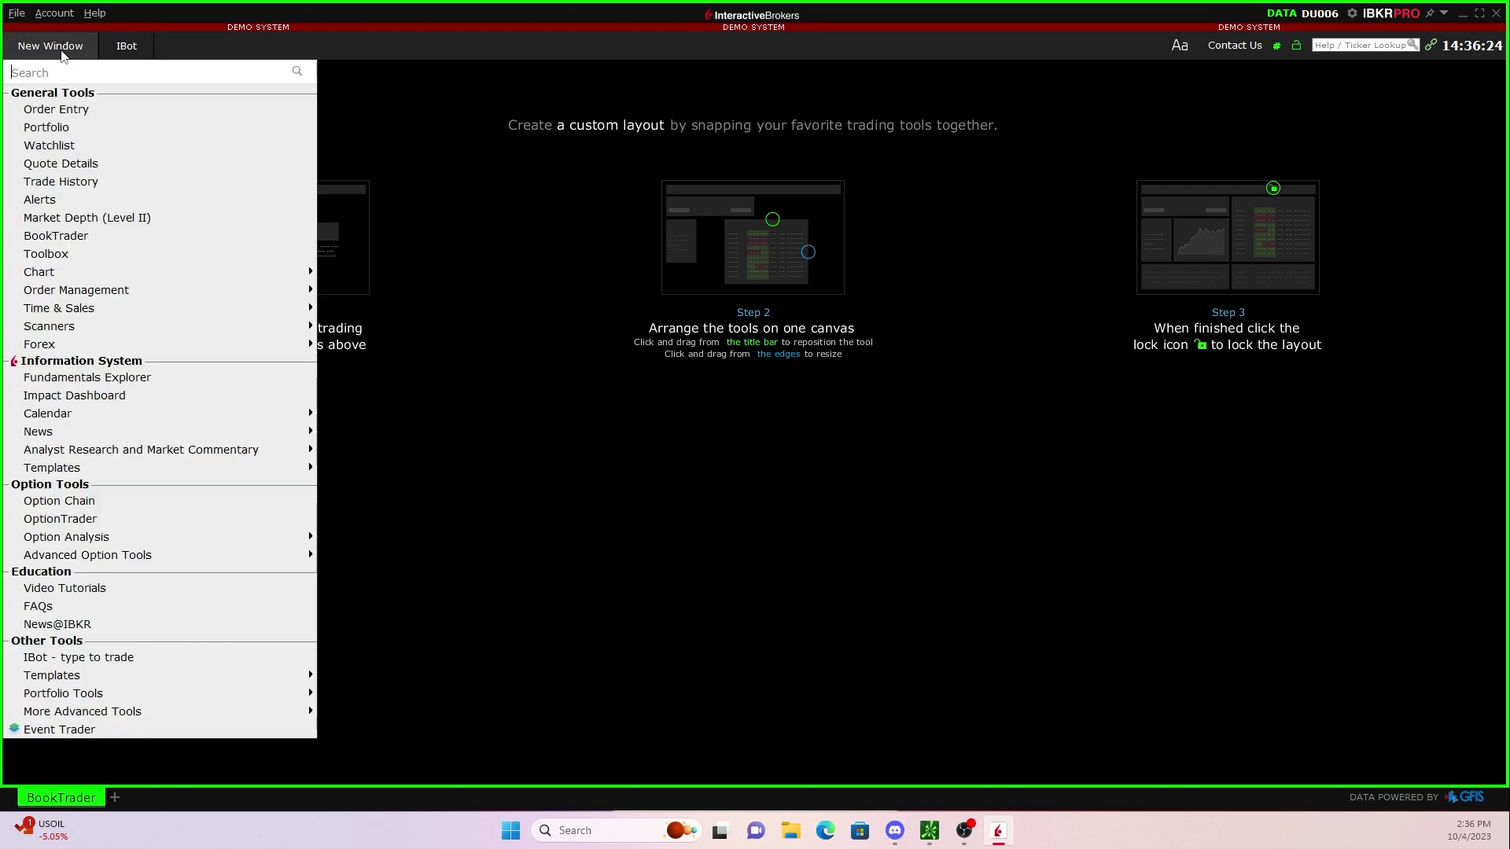
{"action": "left_click", "coordinate": [65, 238]}
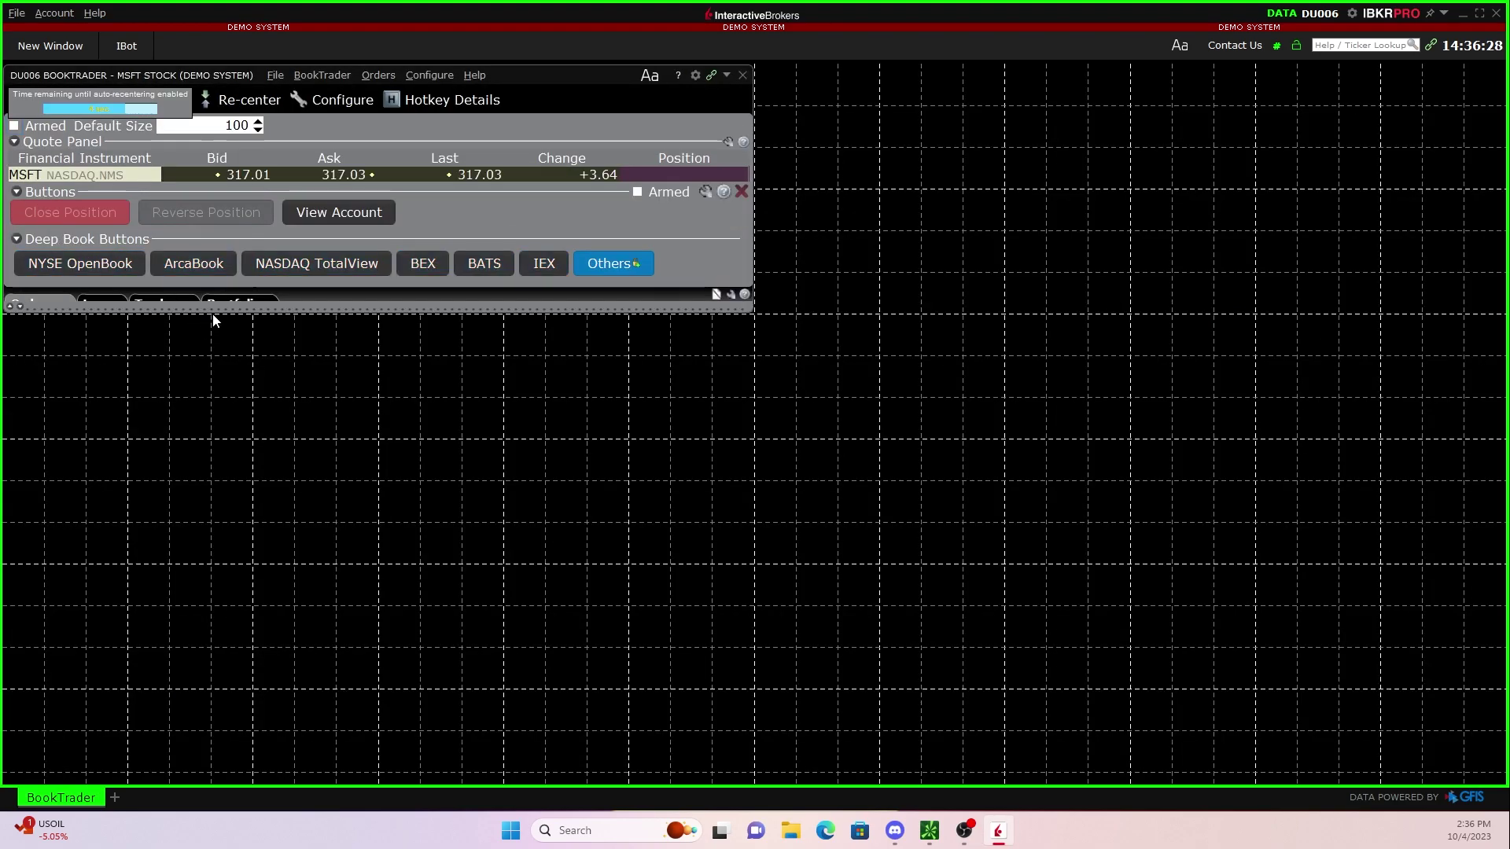
{"action": "left_click_drag", "start_coordinate": [213, 313], "coordinate": [188, 774]}
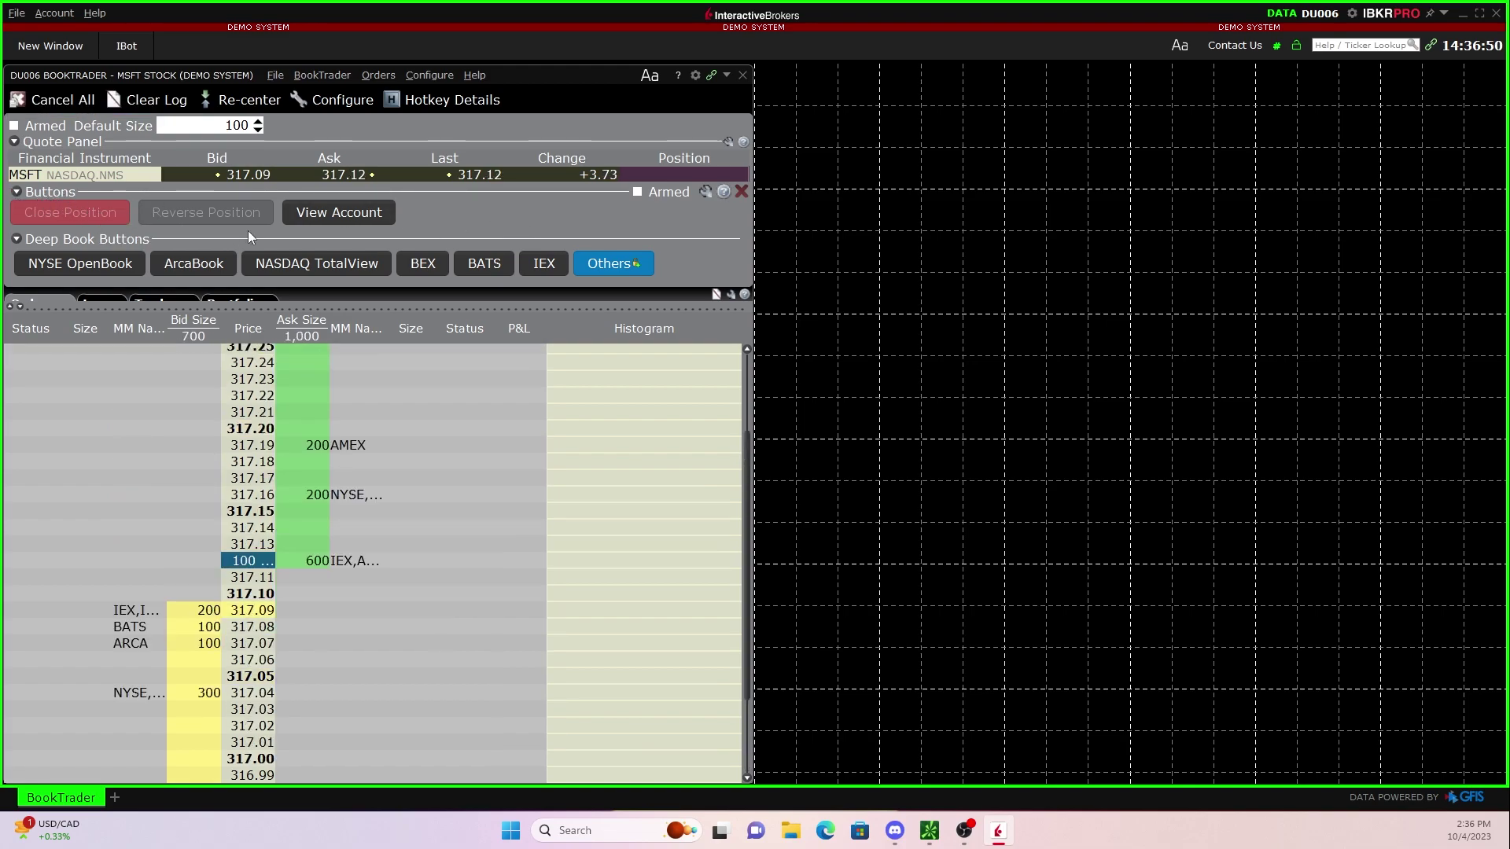
Remove the View Account and Reverse Position buttons, keeping Close Position, and apply.
{"action": "left_click", "coordinate": [705, 192]}
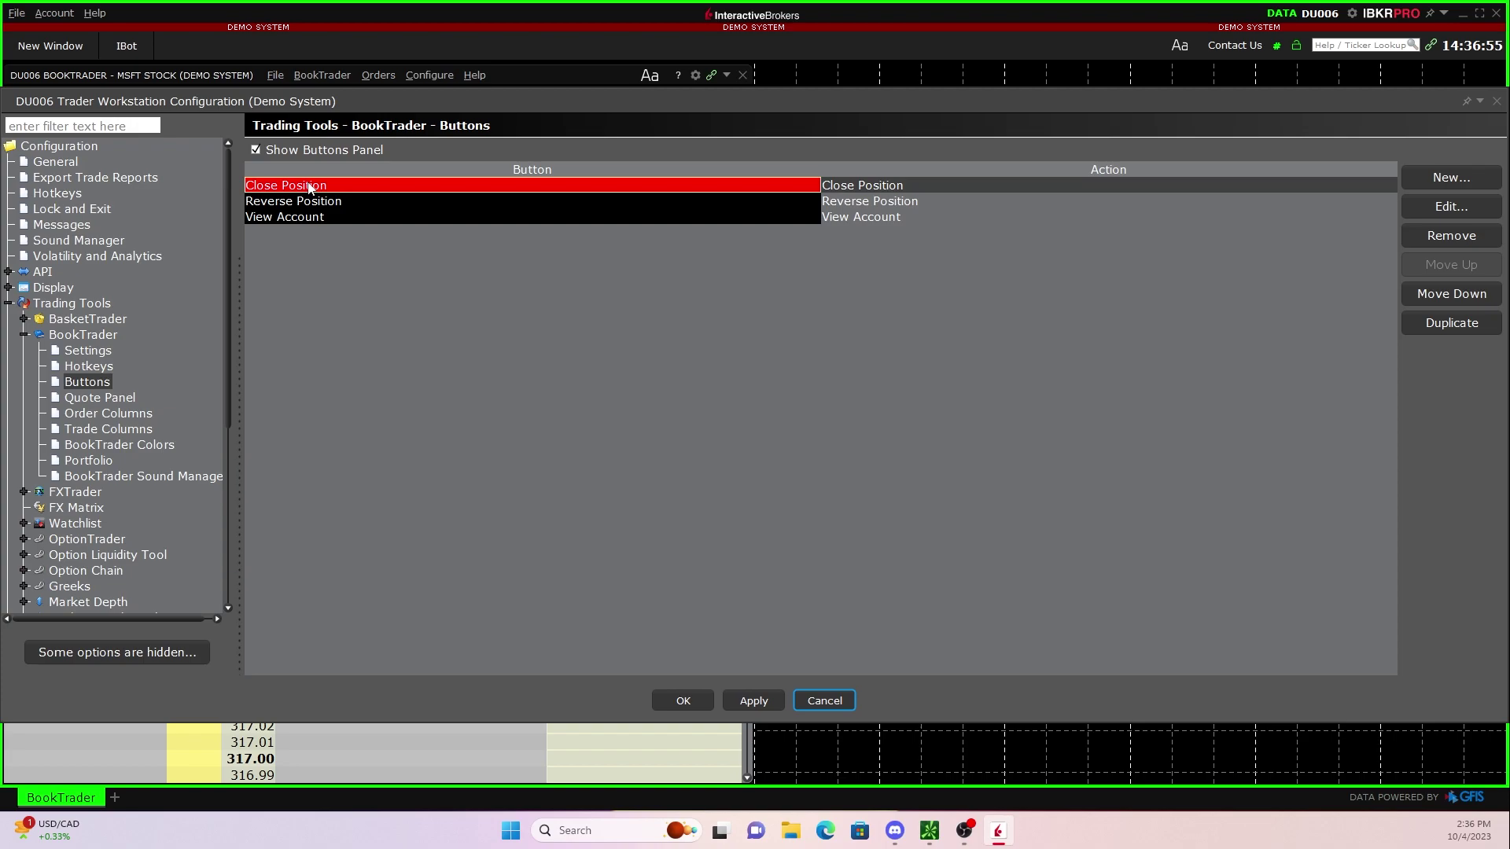
{"action": "left_click", "coordinate": [323, 221]}
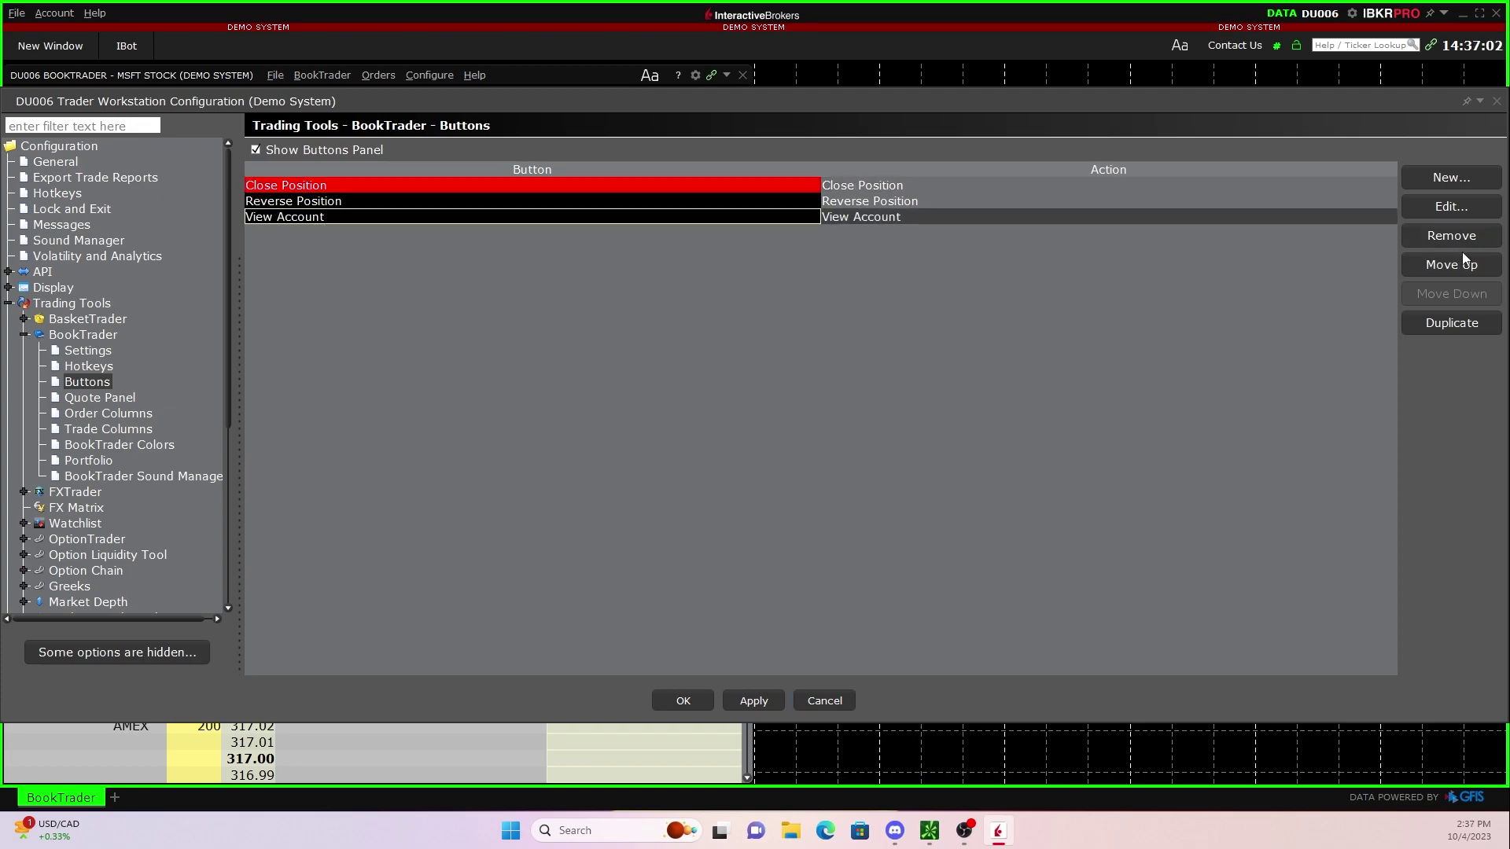
{"action": "left_click", "coordinate": [1441, 234]}
{"action": "left_click", "coordinate": [326, 206]}
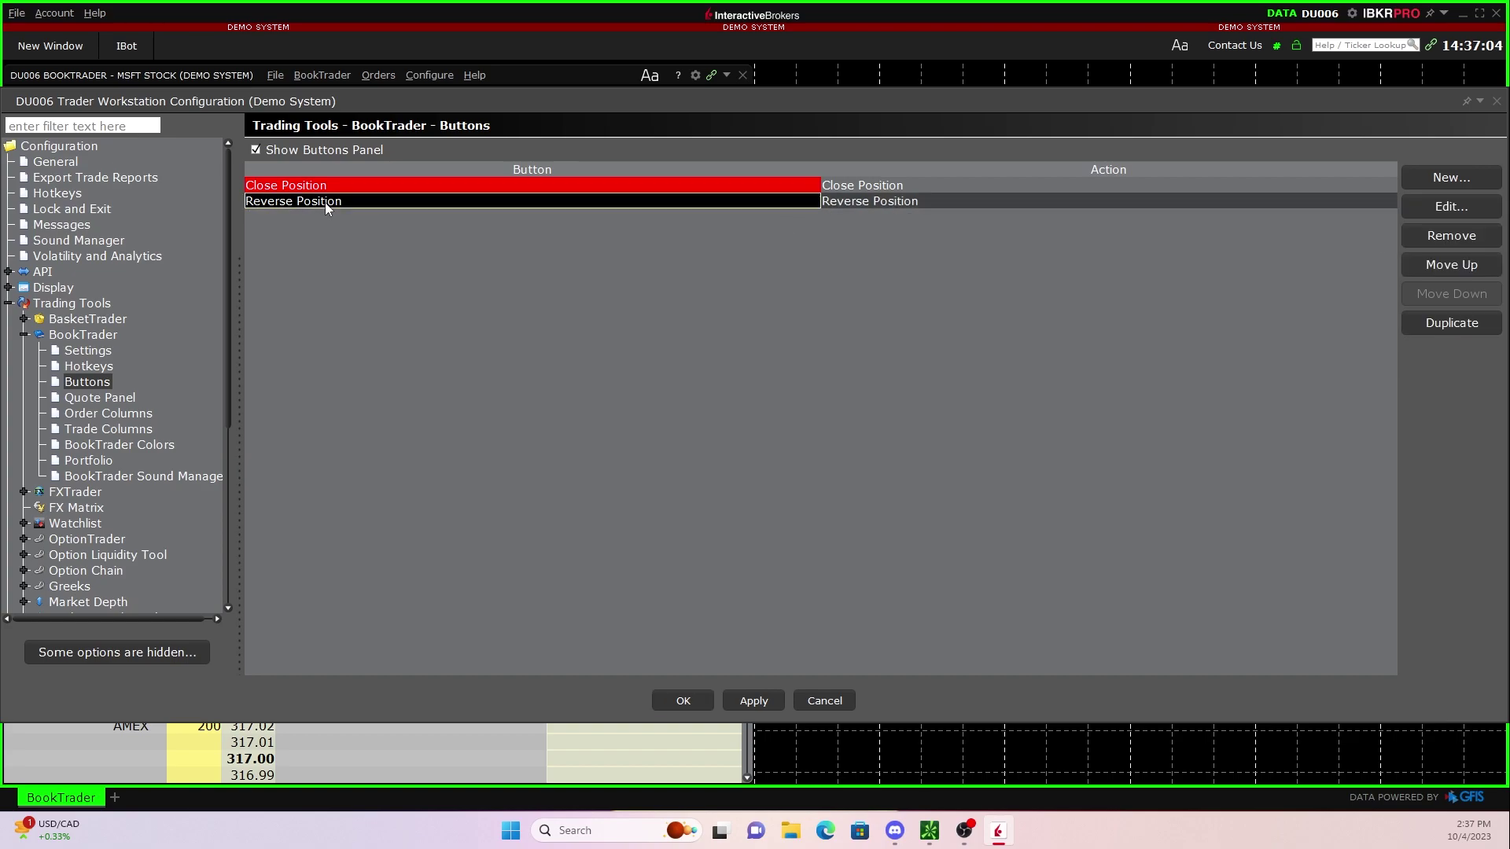
{"action": "left_click", "coordinate": [1439, 238]}
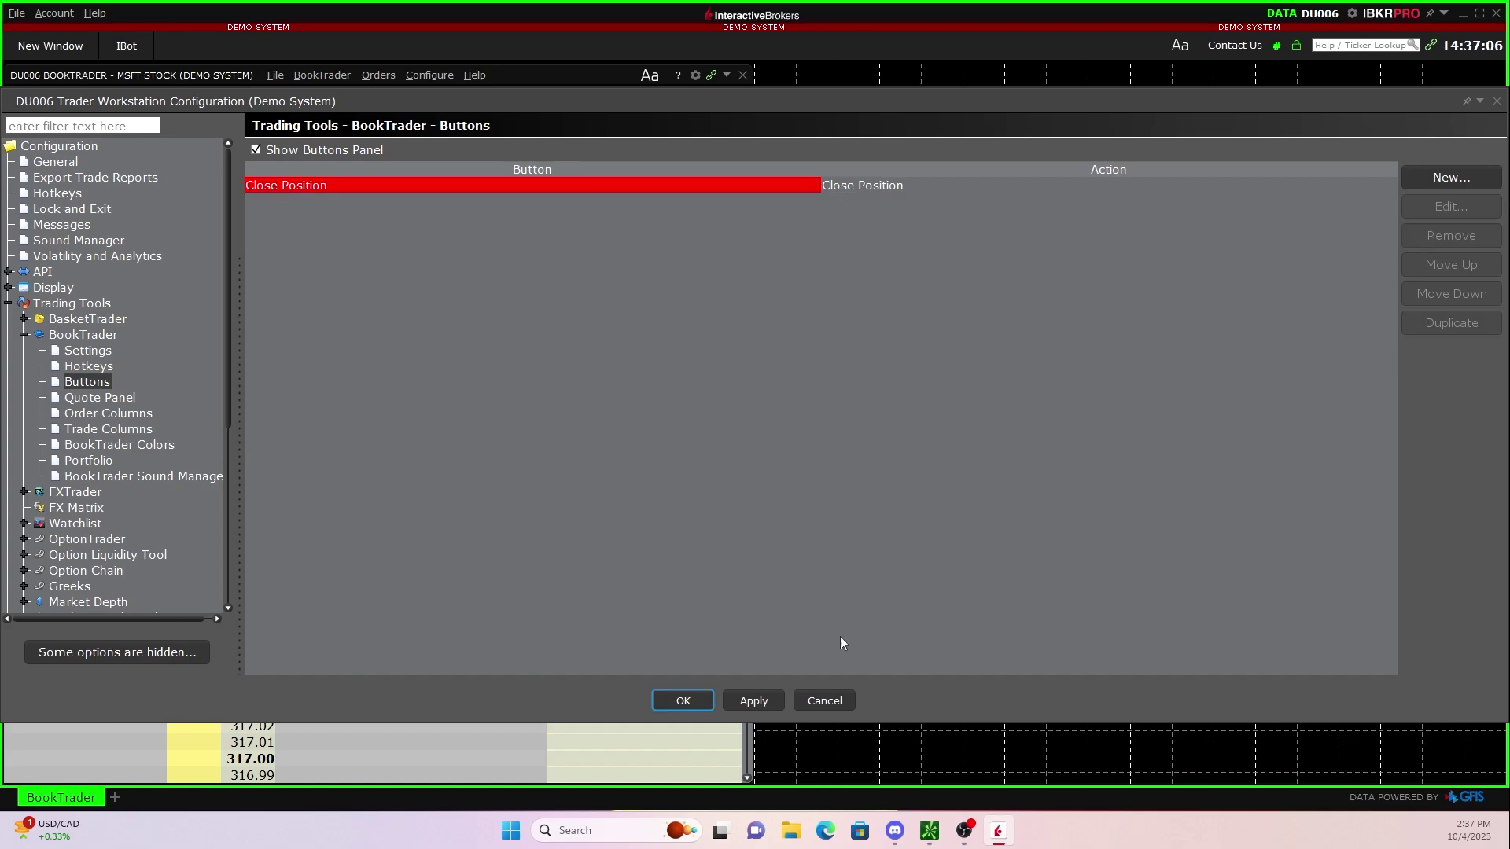
{"action": "left_click", "coordinate": [760, 702]}
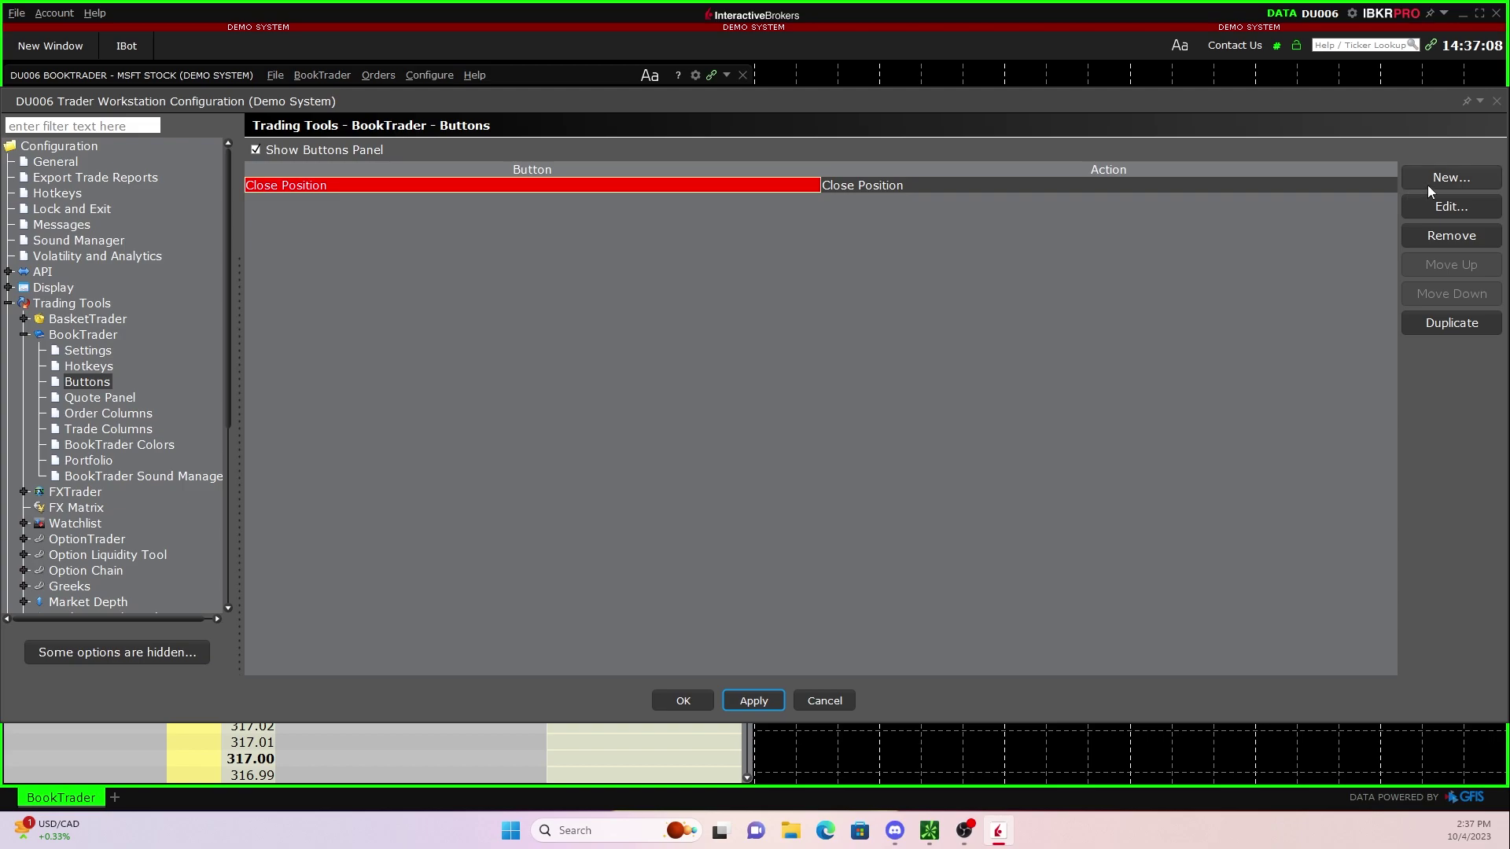
Create a Buy button with MKT order type, Default size, transmitting orders instantly.
{"action": "left_click", "coordinate": [1426, 177]}
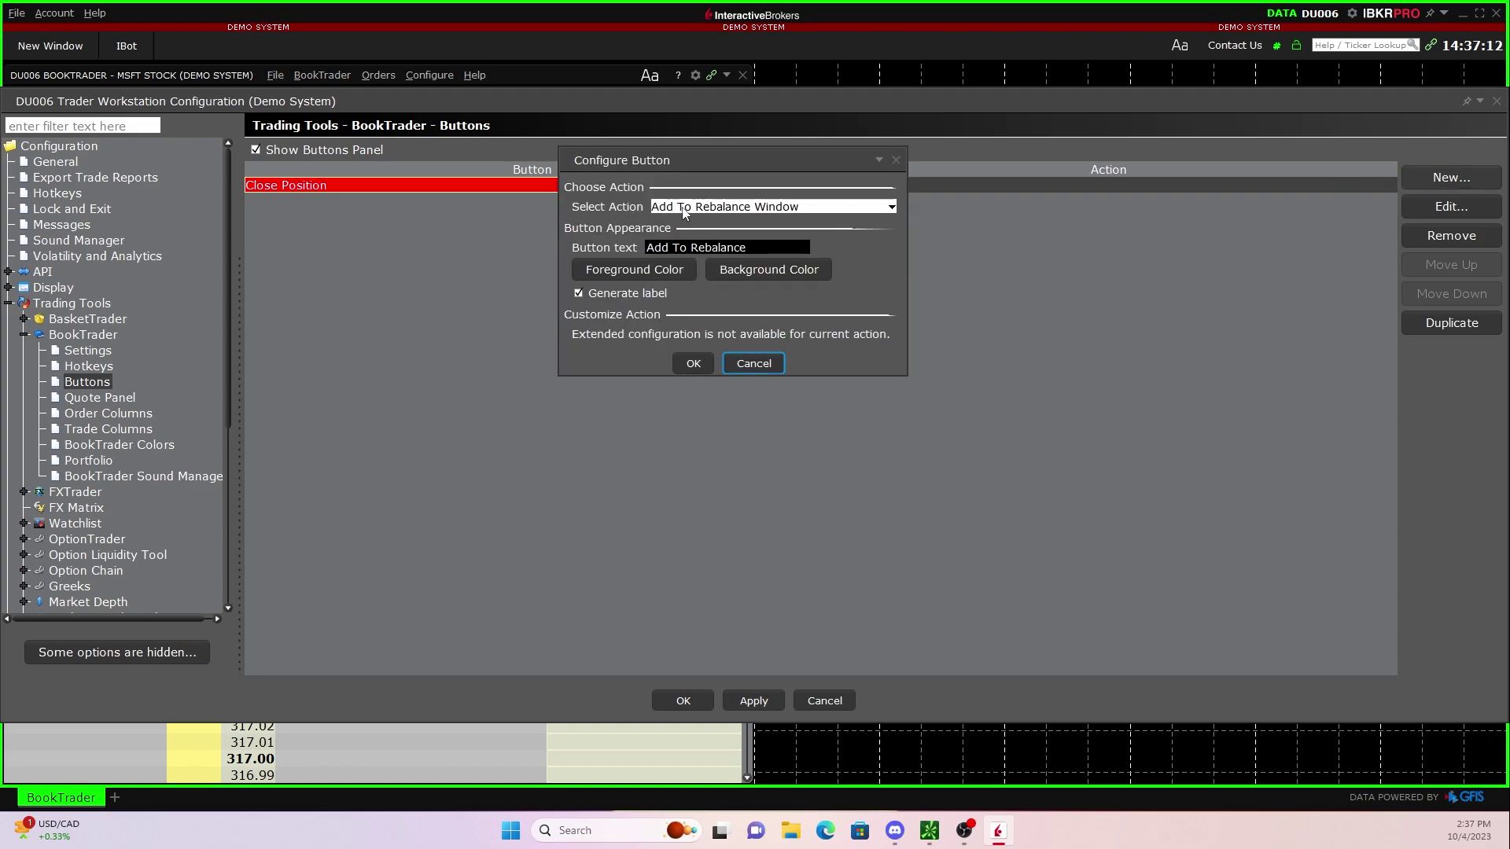
{"action": "left_click", "coordinate": [683, 209]}
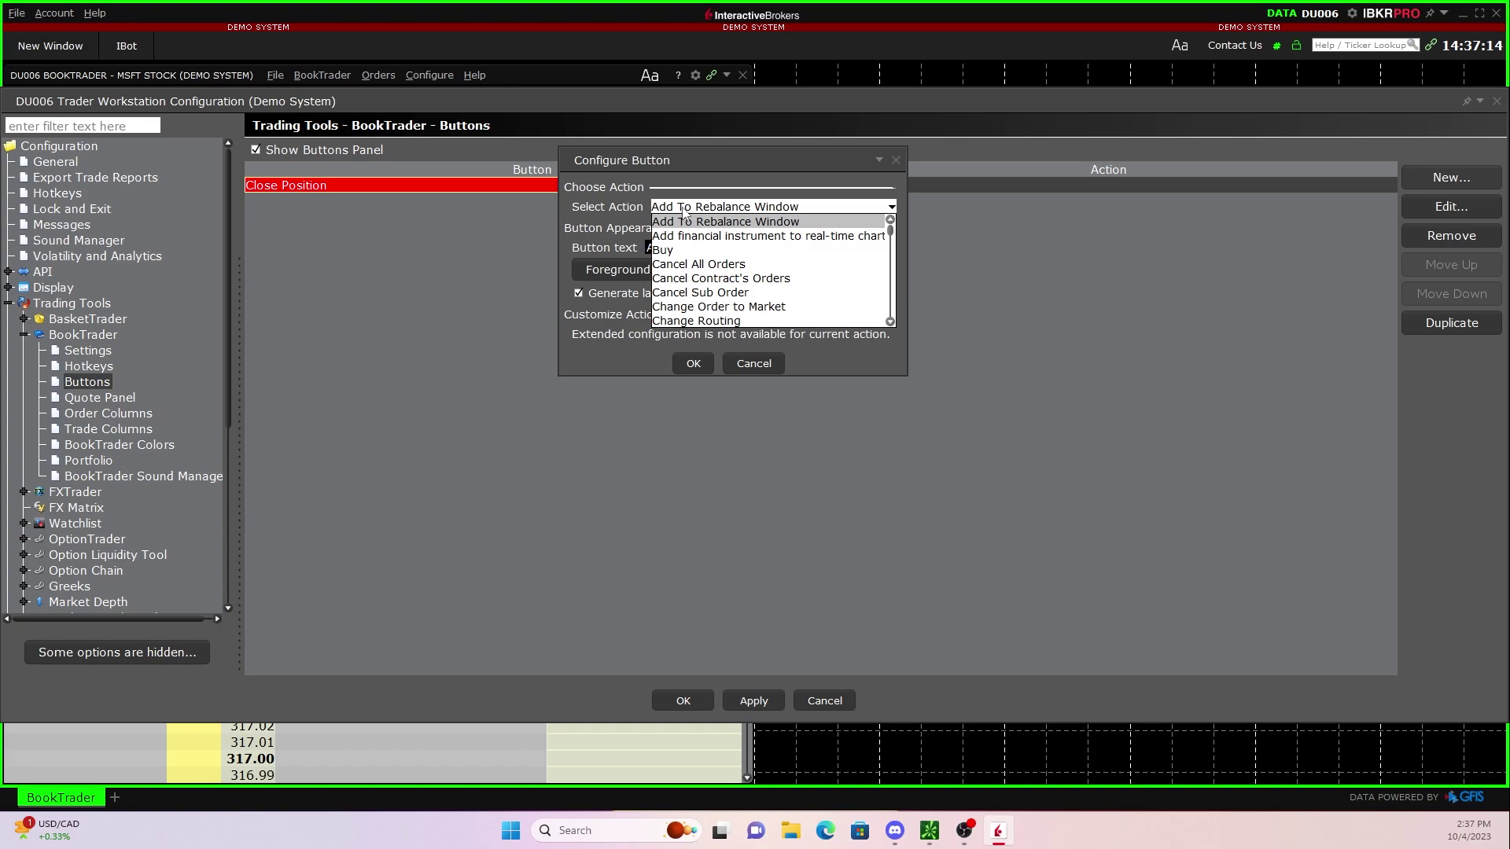
{"action": "left_click", "coordinate": [680, 250]}
{"action": "left_click", "coordinate": [802, 379]}
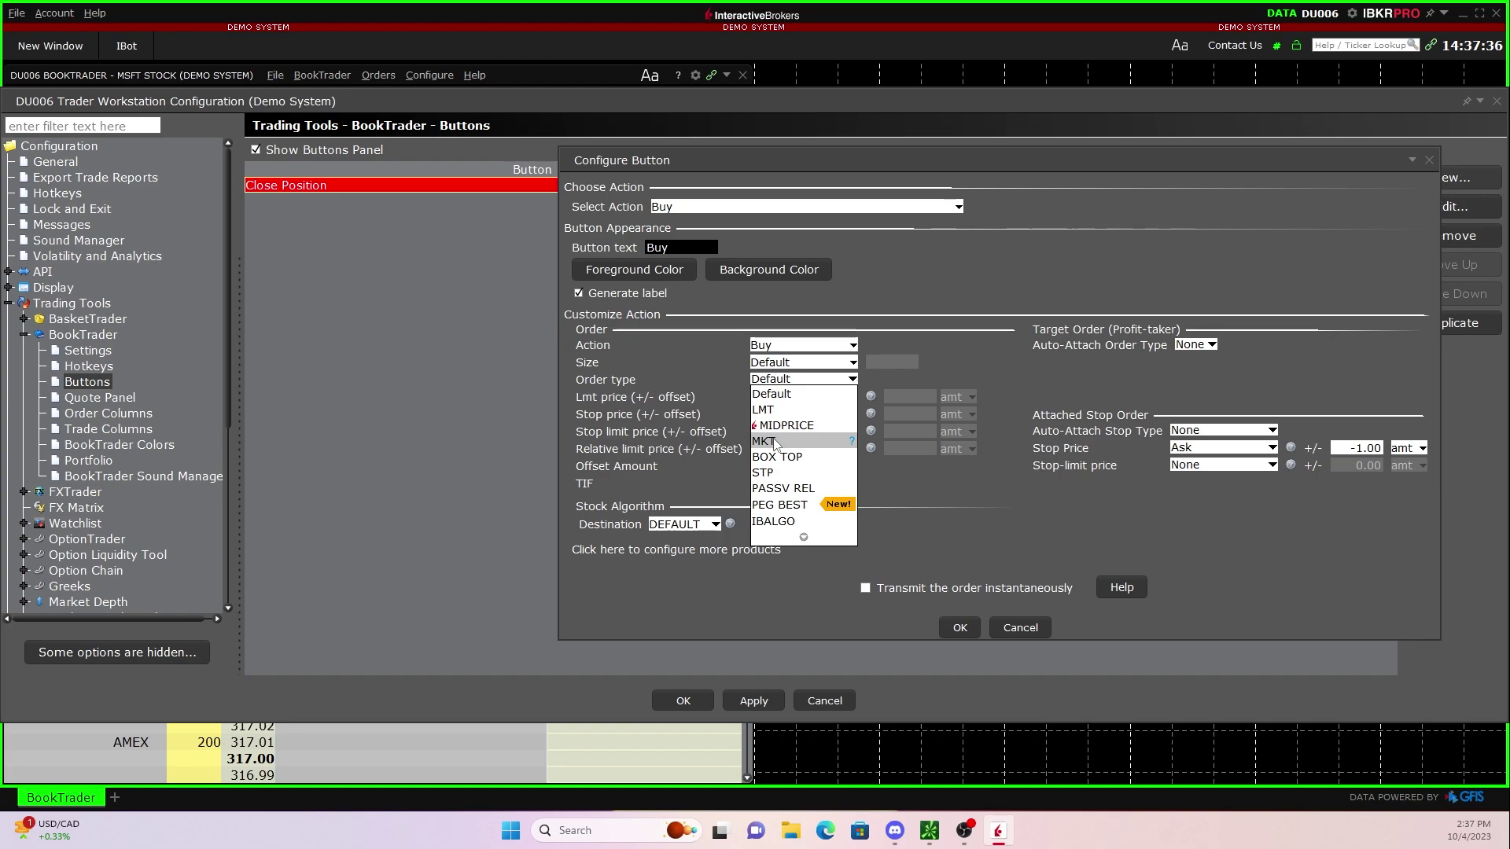
{"action": "left_click", "coordinate": [766, 442]}
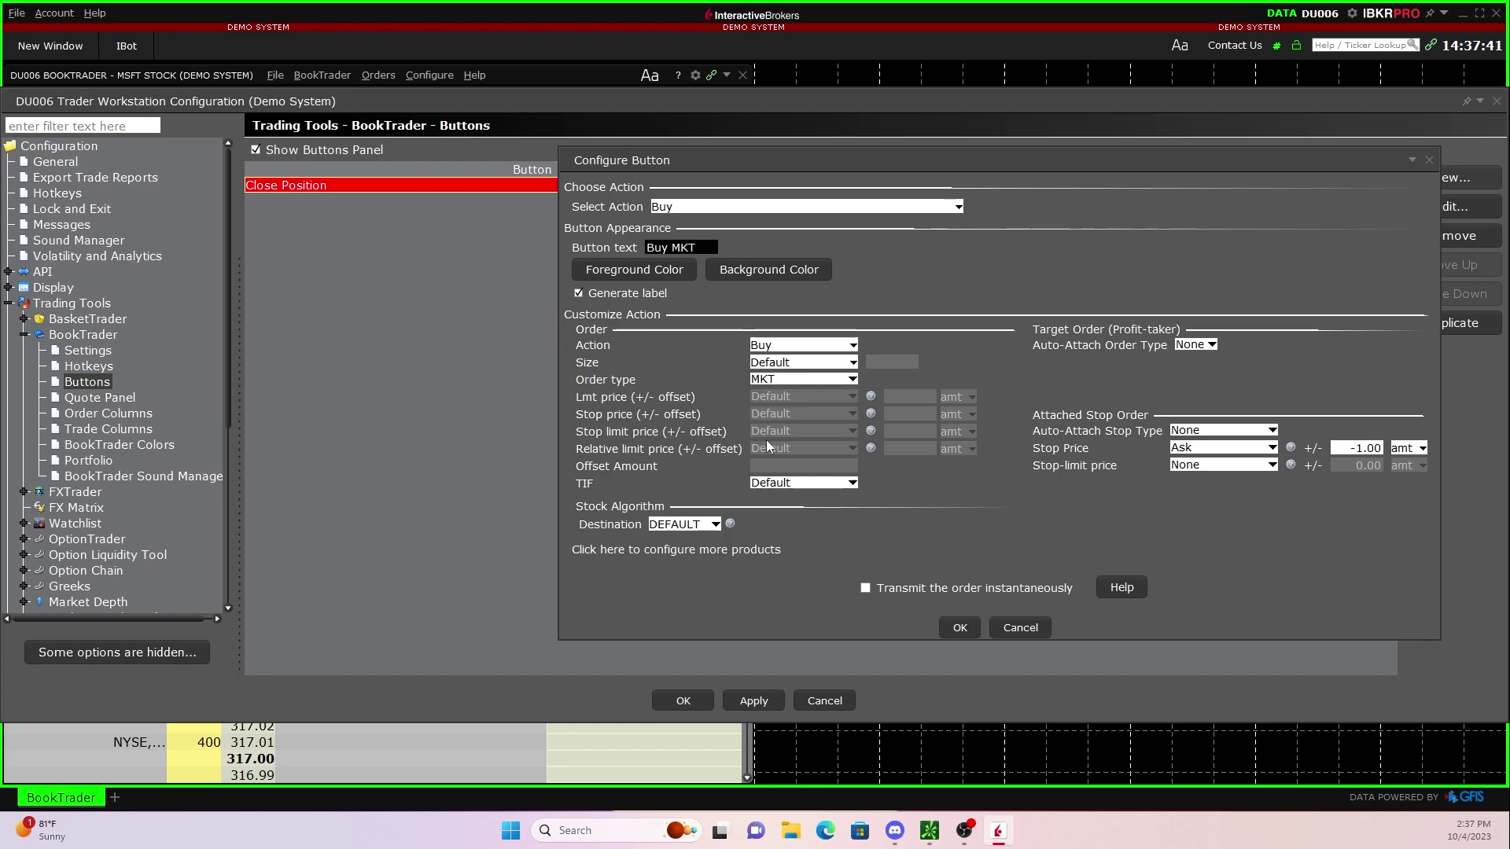
{"action": "left_click", "coordinate": [802, 362]}
{"action": "left_click", "coordinate": [771, 363]}
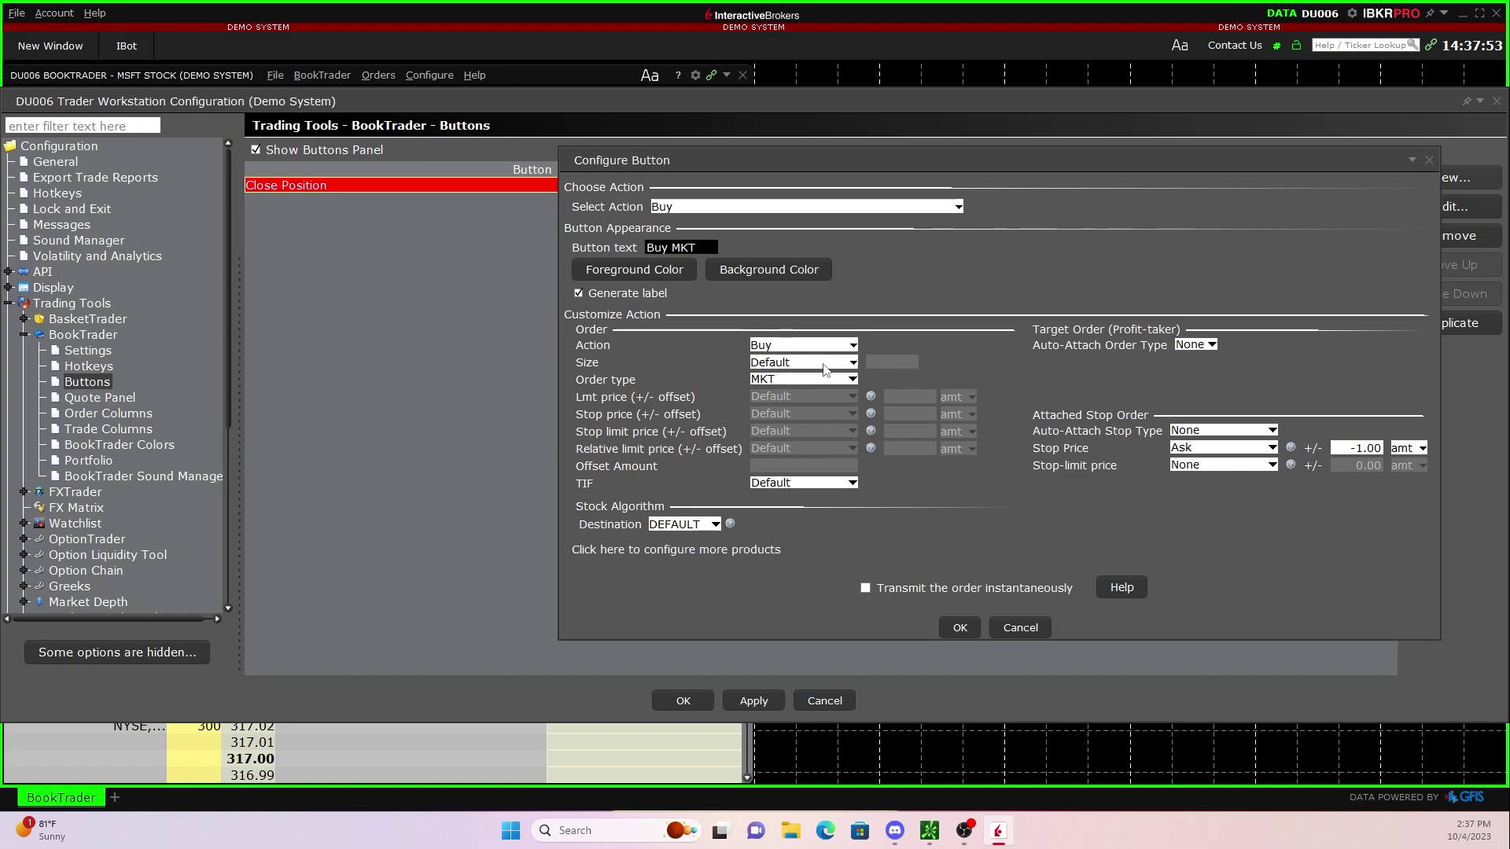
{"action": "left_click", "coordinate": [898, 594]}
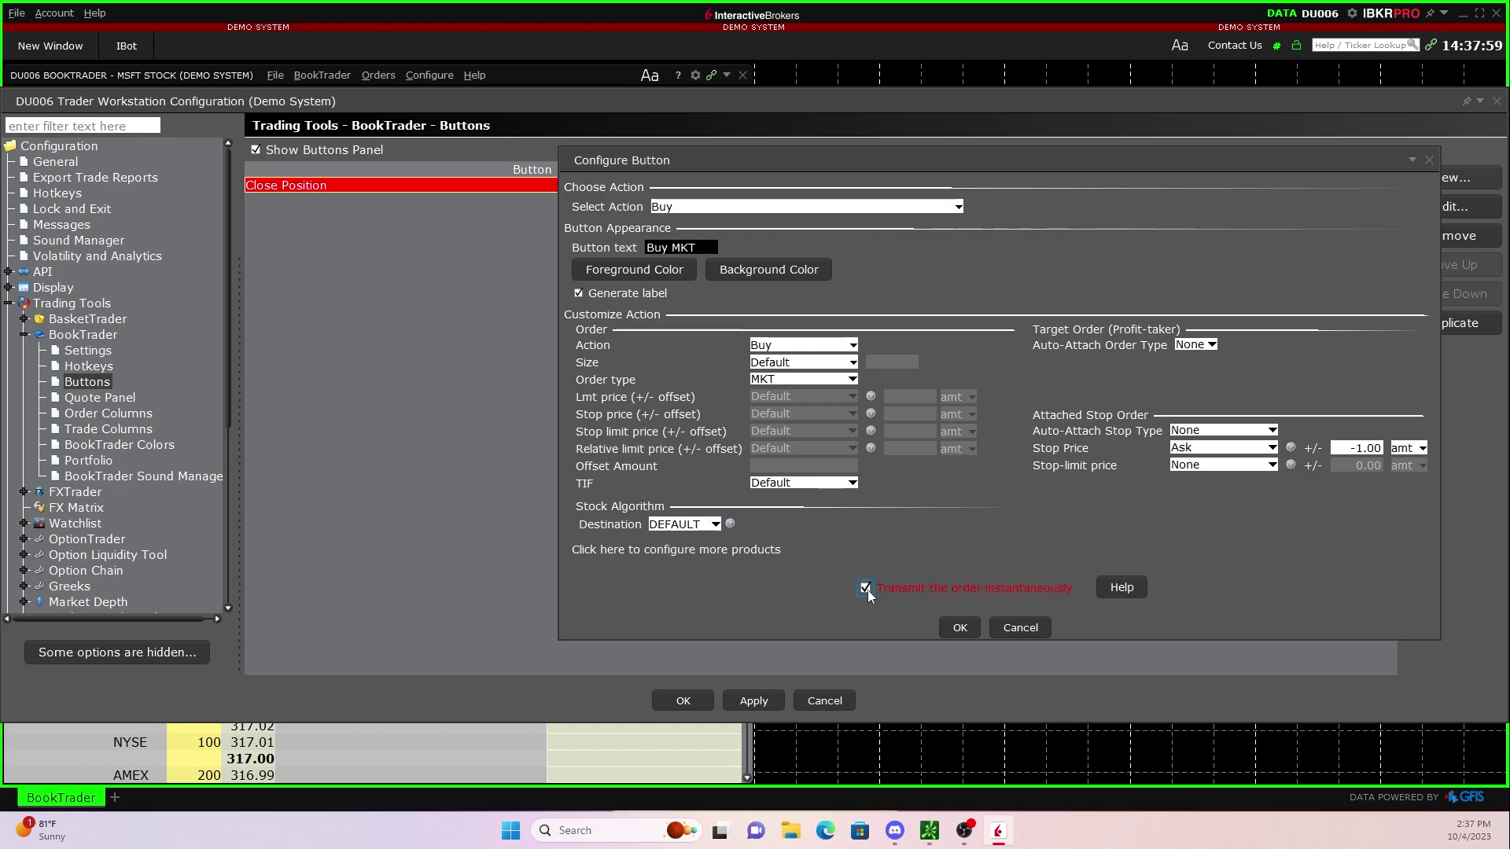
{"action": "left_click", "coordinate": [962, 626]}
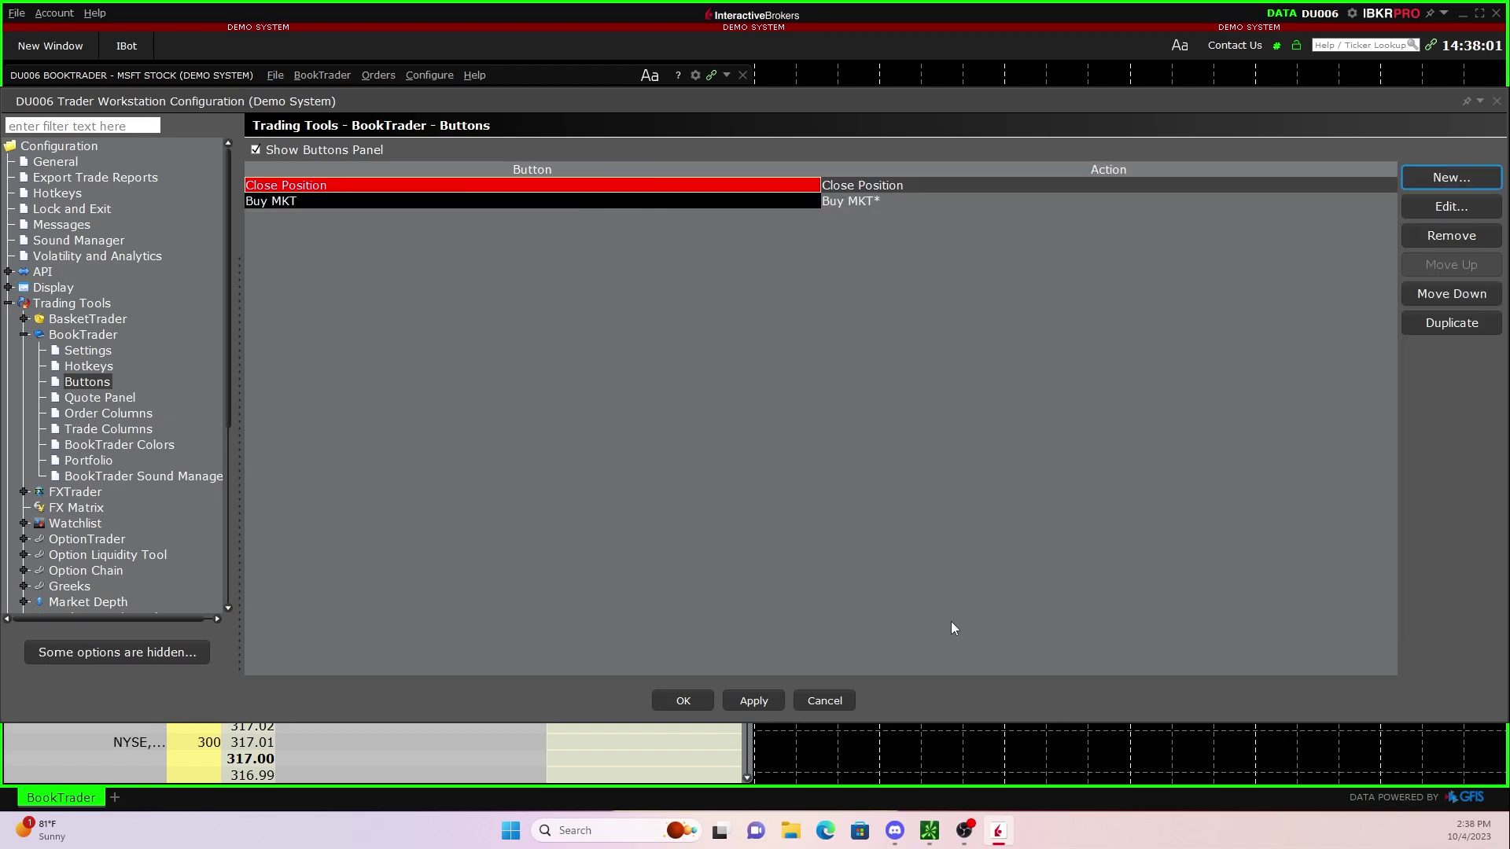
Move Buy MKT above Close Position and start a new button with the Sell action.
{"action": "left_click", "coordinate": [299, 201]}
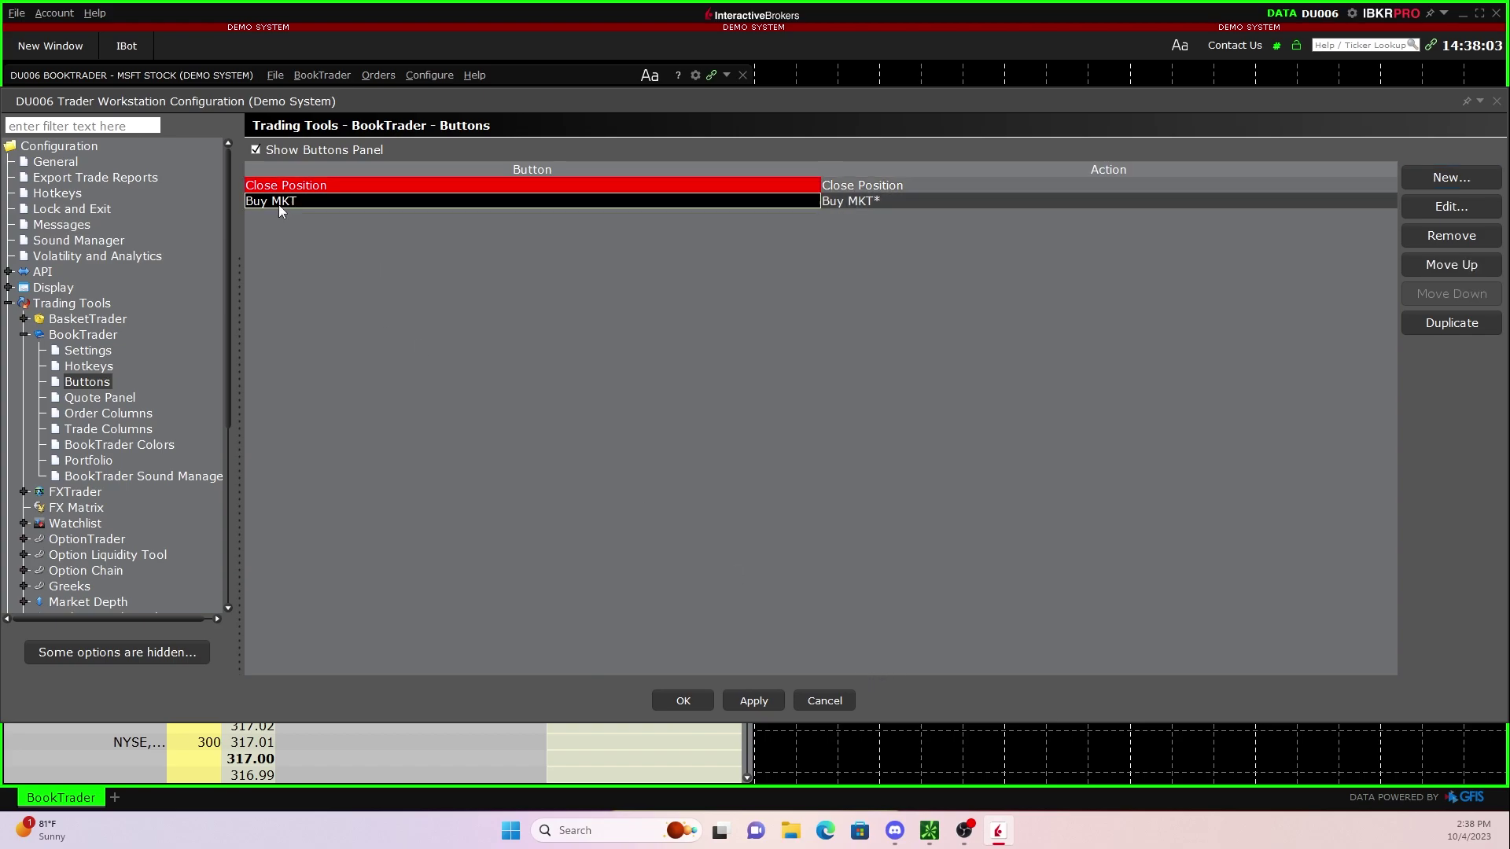
{"action": "left_click", "coordinate": [1446, 268]}
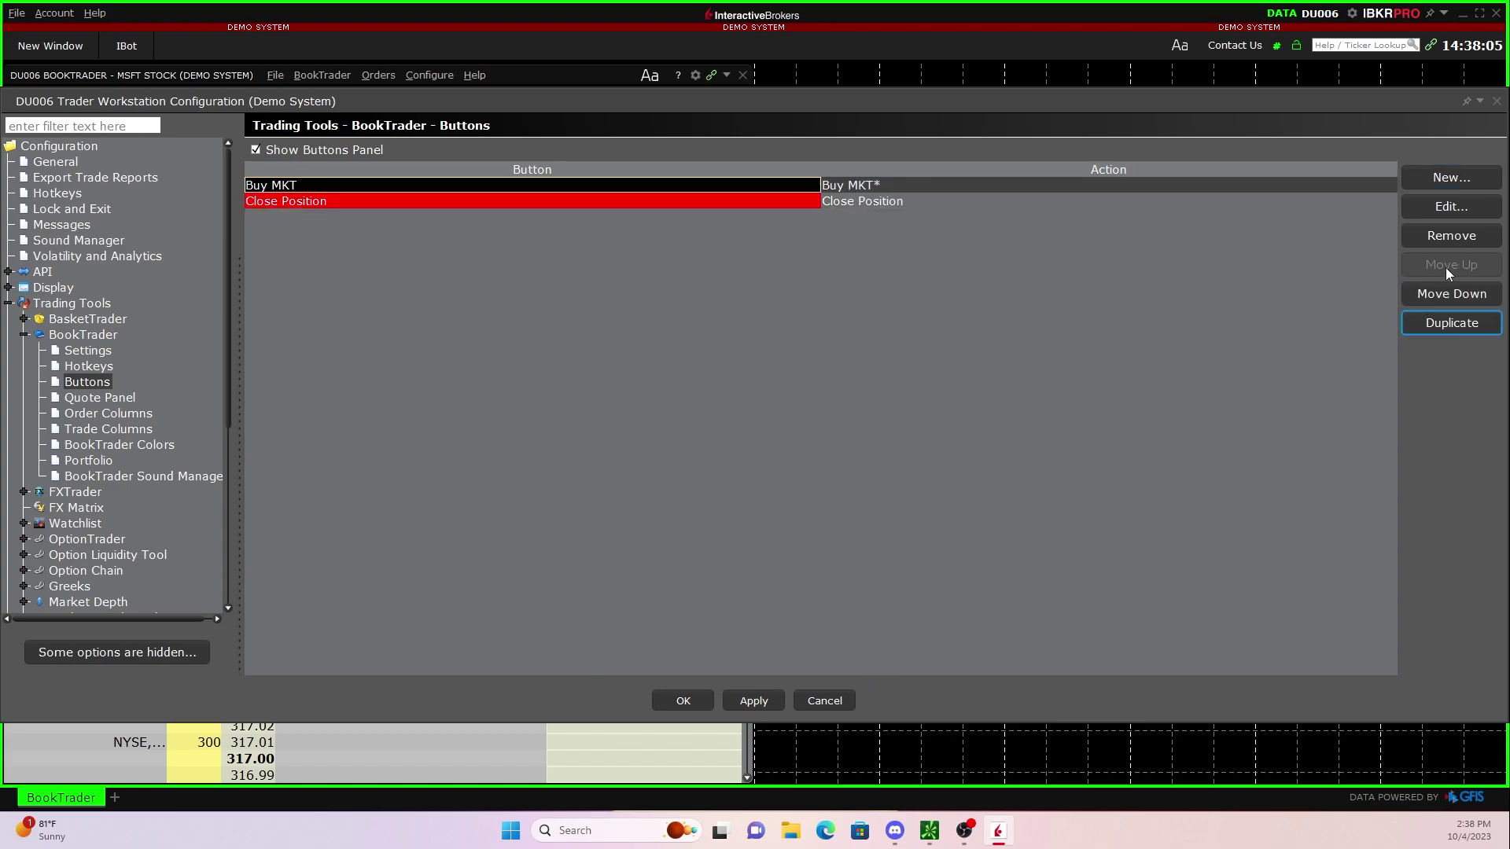
{"action": "left_click", "coordinate": [1447, 182]}
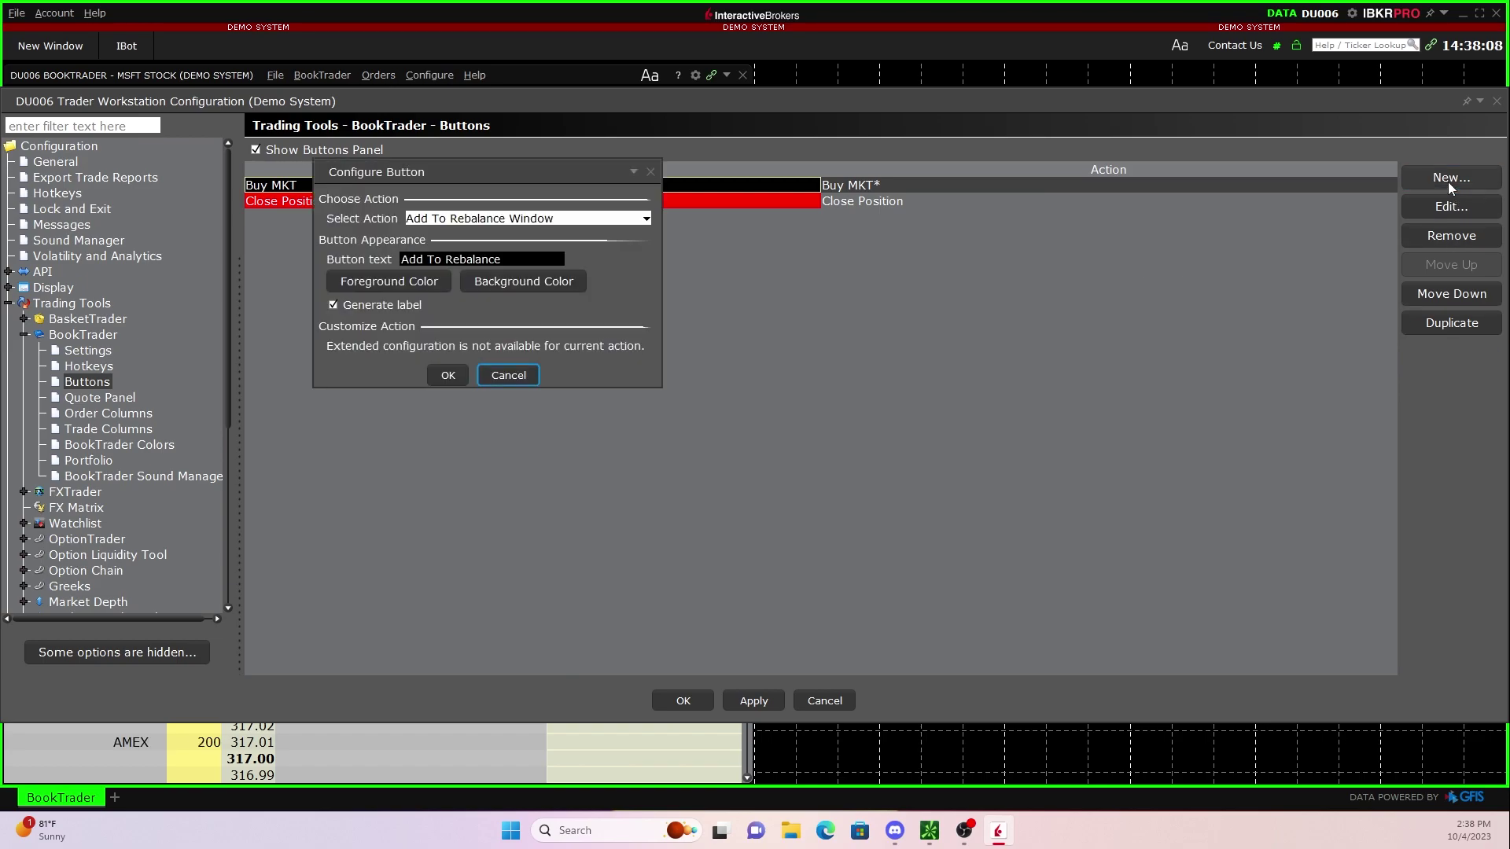
{"action": "left_click", "coordinate": [449, 220]}
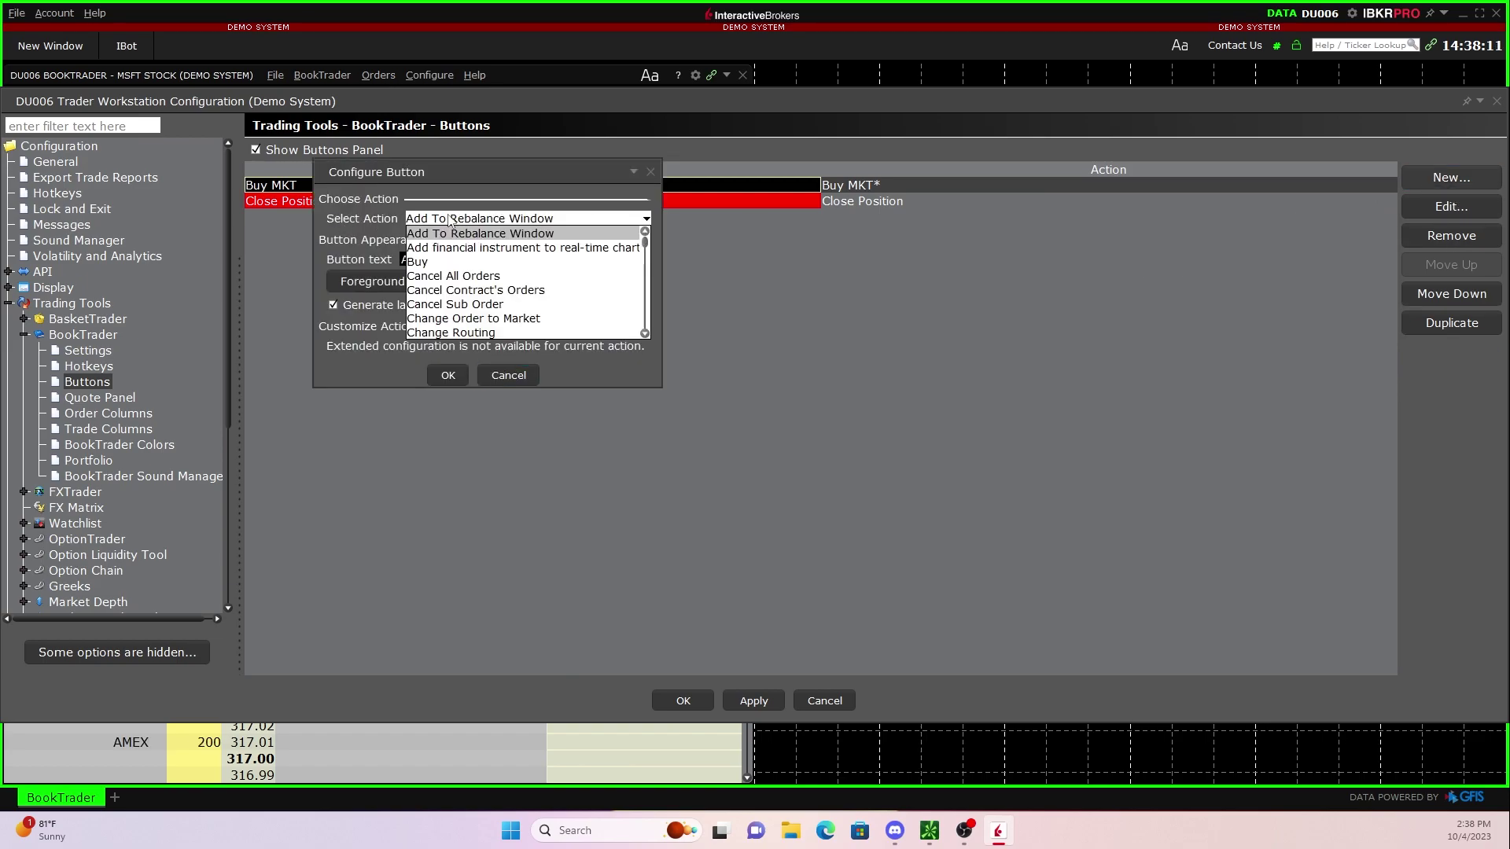
{"action": "scroll", "coordinate": [487, 276], "scroll_direction": "down", "scroll_amount": 5}
{"action": "scroll", "coordinate": [488, 277], "scroll_direction": "down", "scroll_amount": 10}
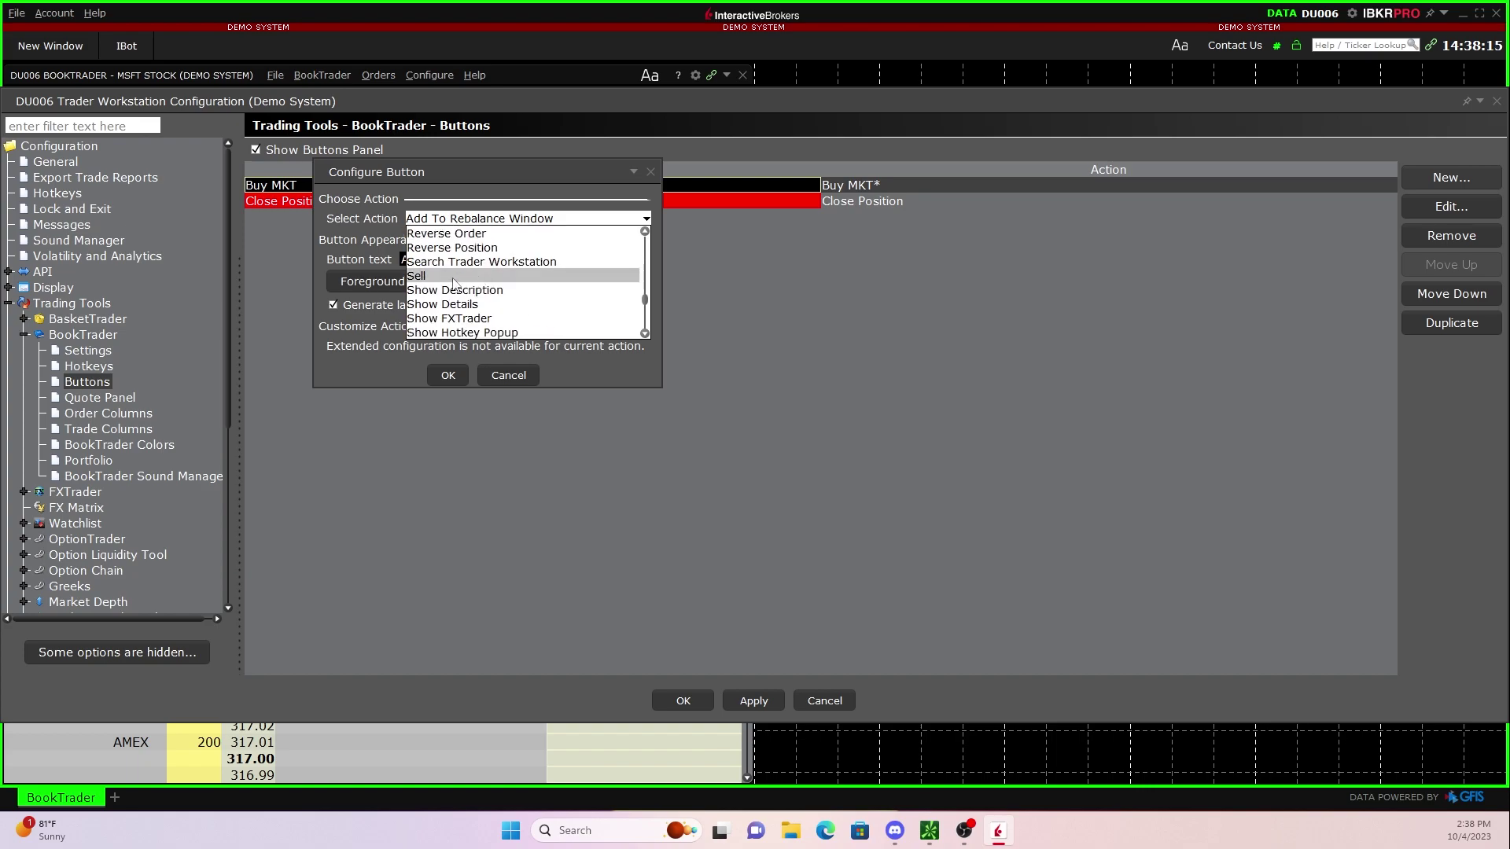
{"action": "left_click", "coordinate": [453, 277]}
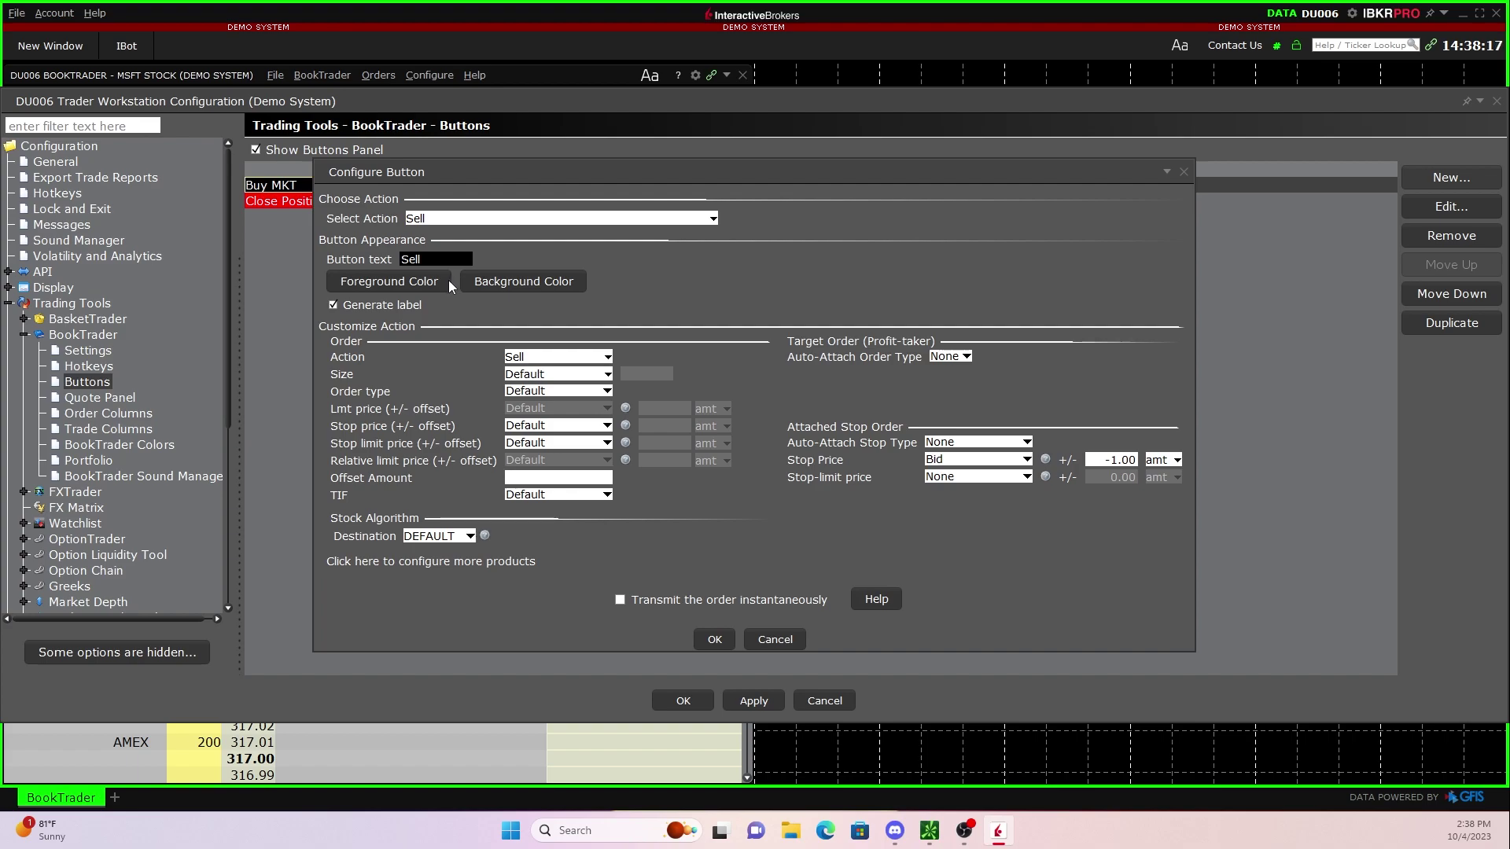
Give the new Sell button MKT order type with instant transmit, and save it.
{"action": "left_click", "coordinate": [597, 392]}
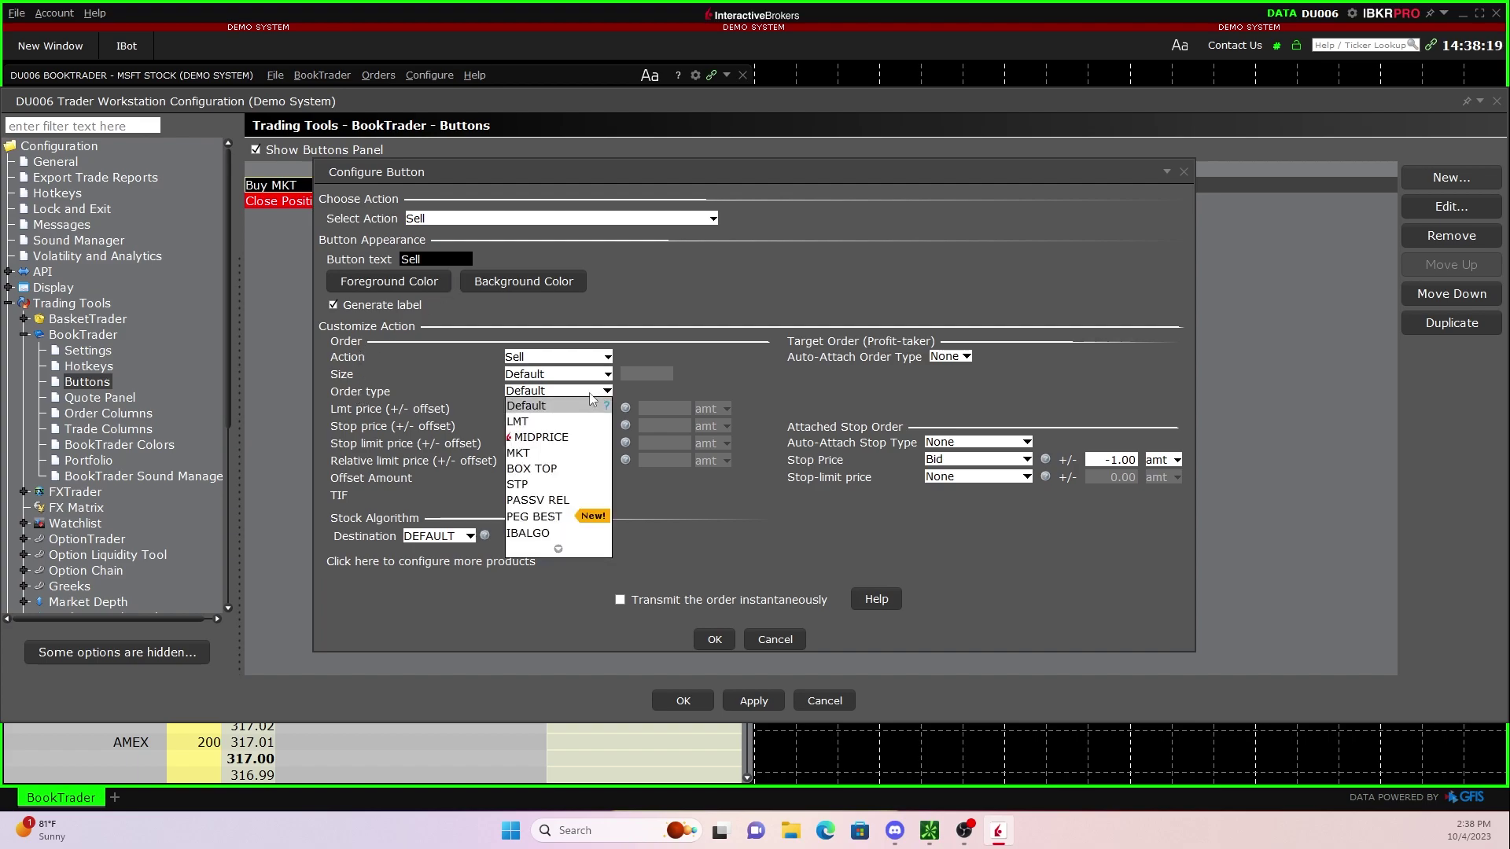
{"action": "left_click", "coordinate": [545, 454]}
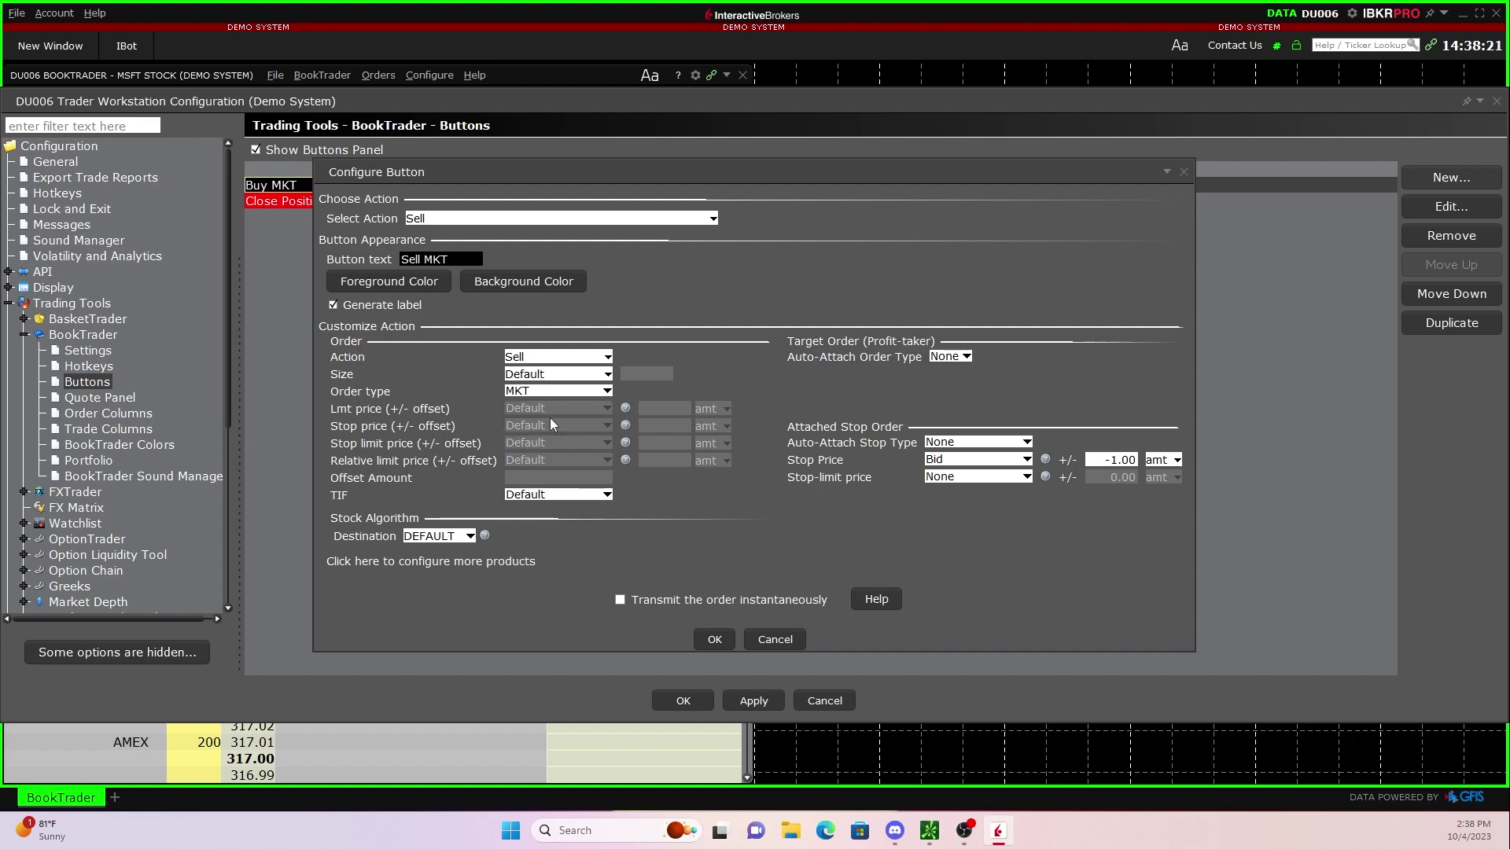
{"action": "left_click", "coordinate": [554, 390]}
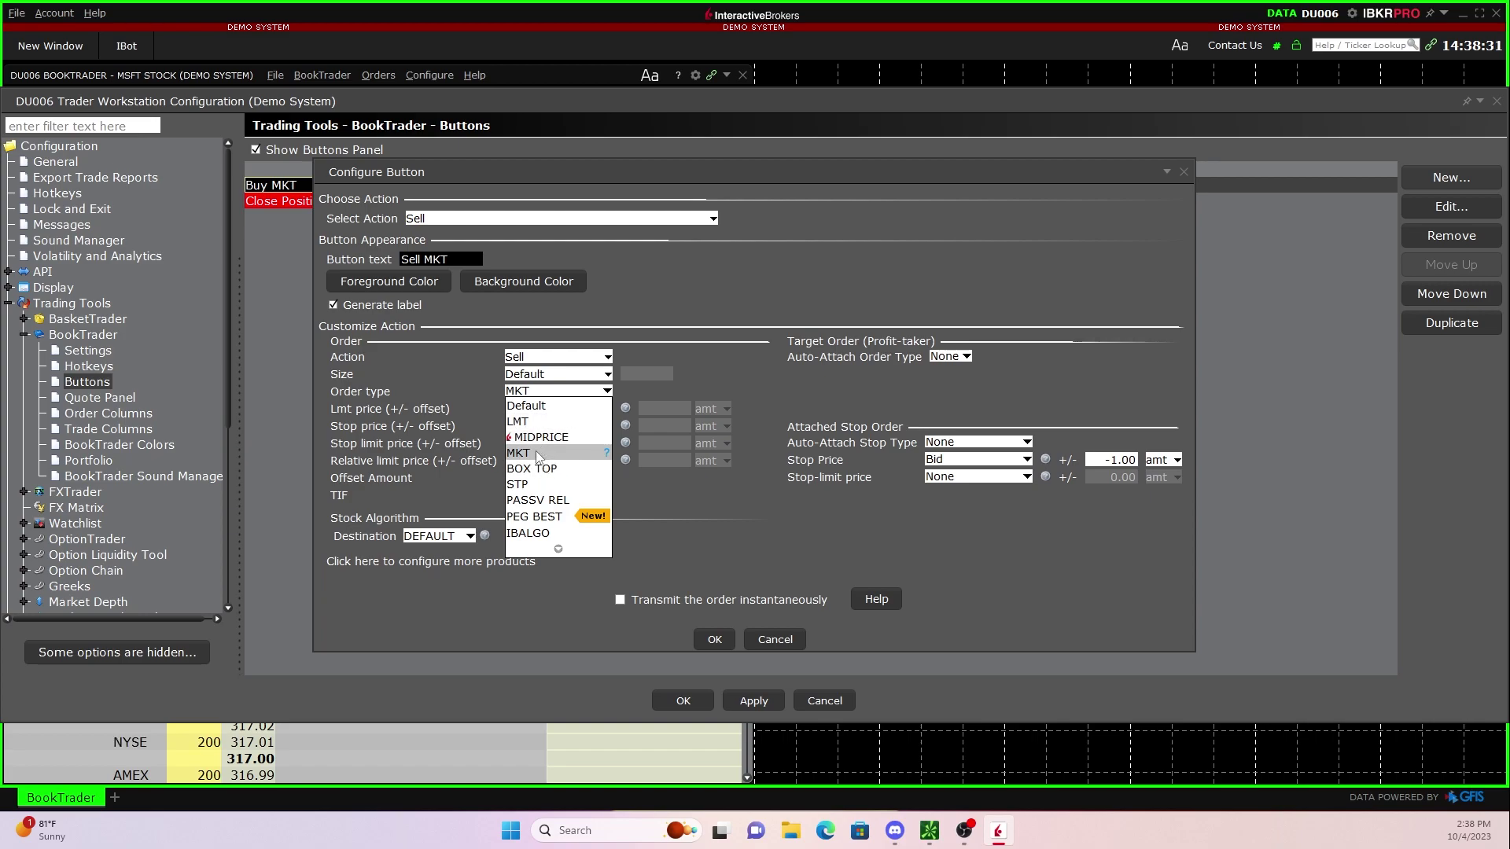
{"action": "left_click", "coordinate": [537, 454]}
{"action": "left_click", "coordinate": [652, 599]}
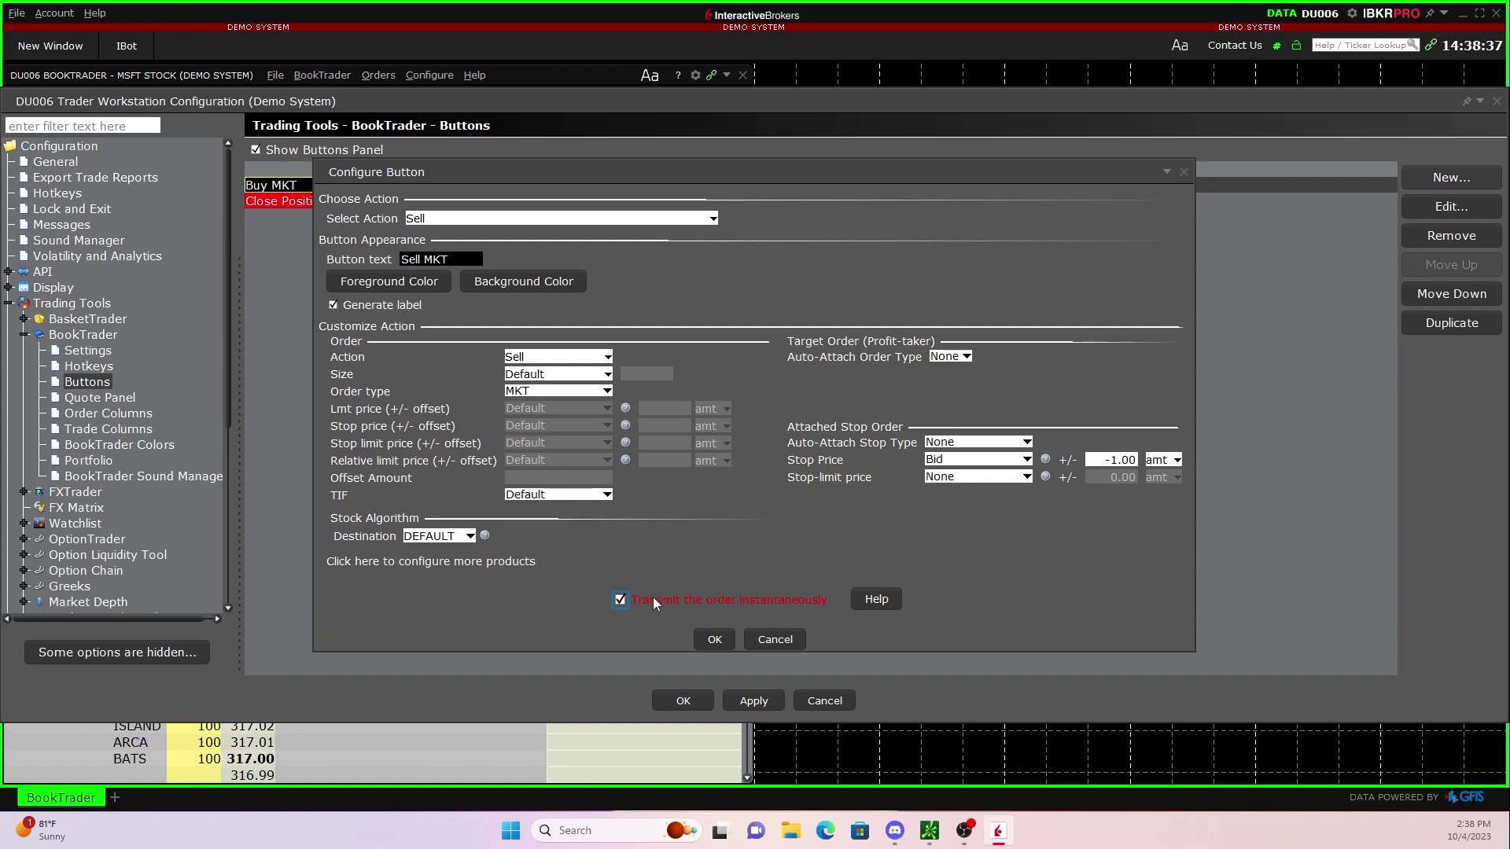
{"action": "left_click", "coordinate": [709, 636]}
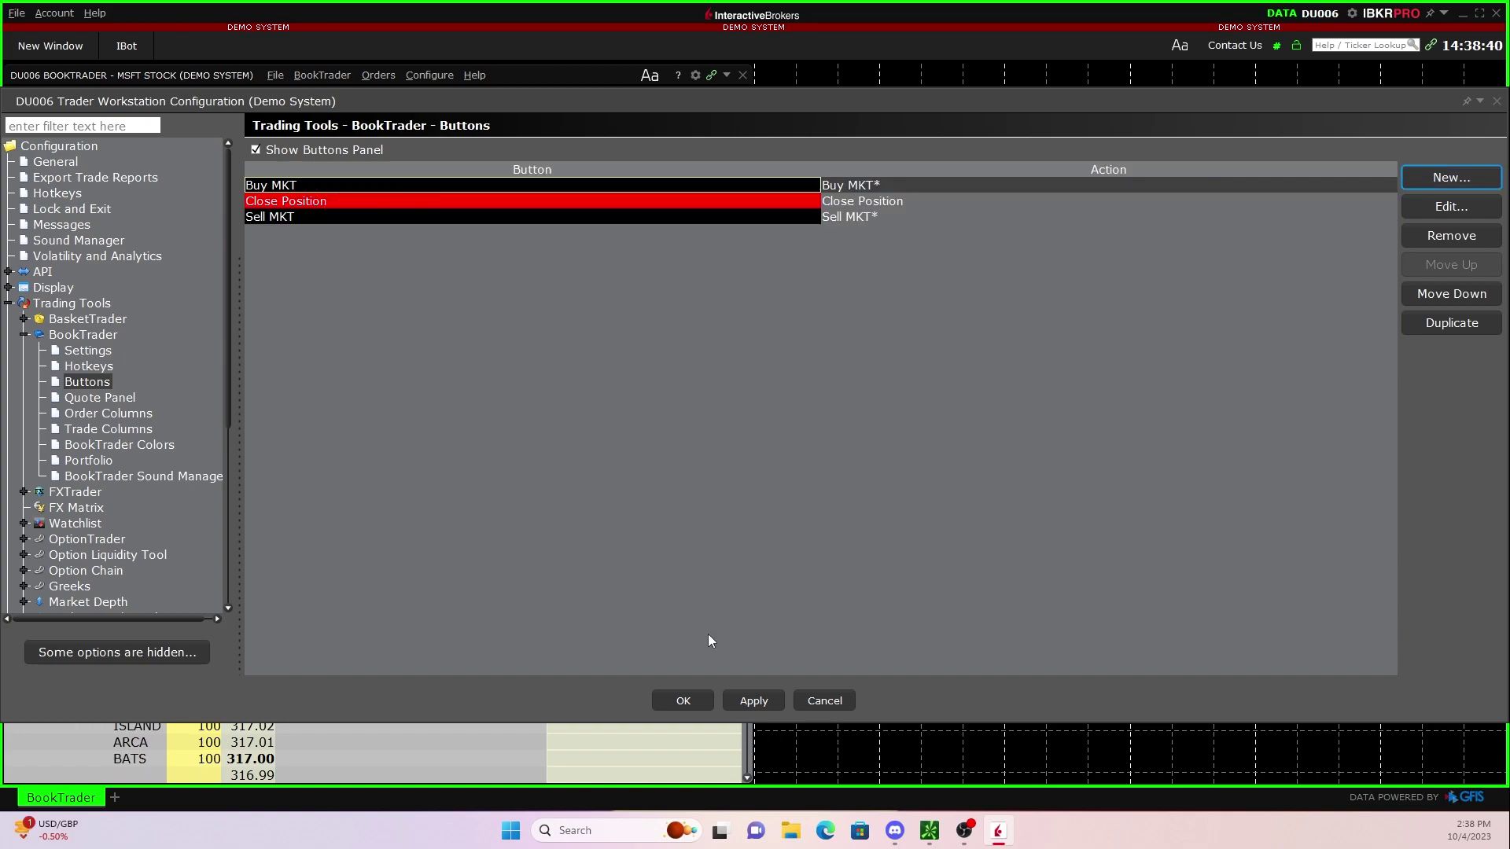
Move Sell MKT above Close Position and apply the new button order.
{"action": "left_click", "coordinate": [281, 220]}
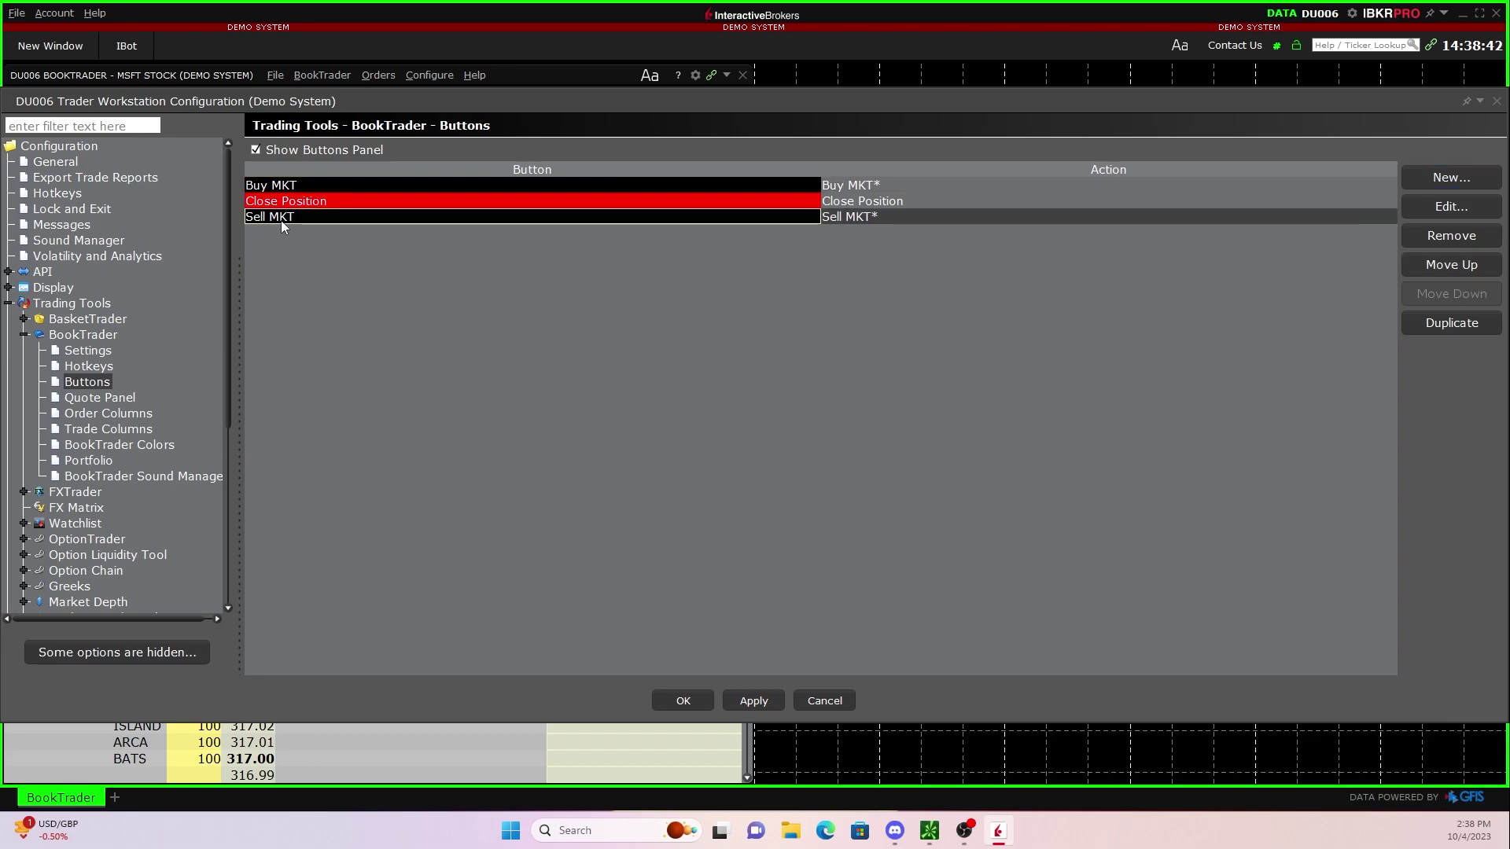
{"action": "left_click", "coordinate": [1429, 266]}
{"action": "left_click", "coordinate": [749, 700]}
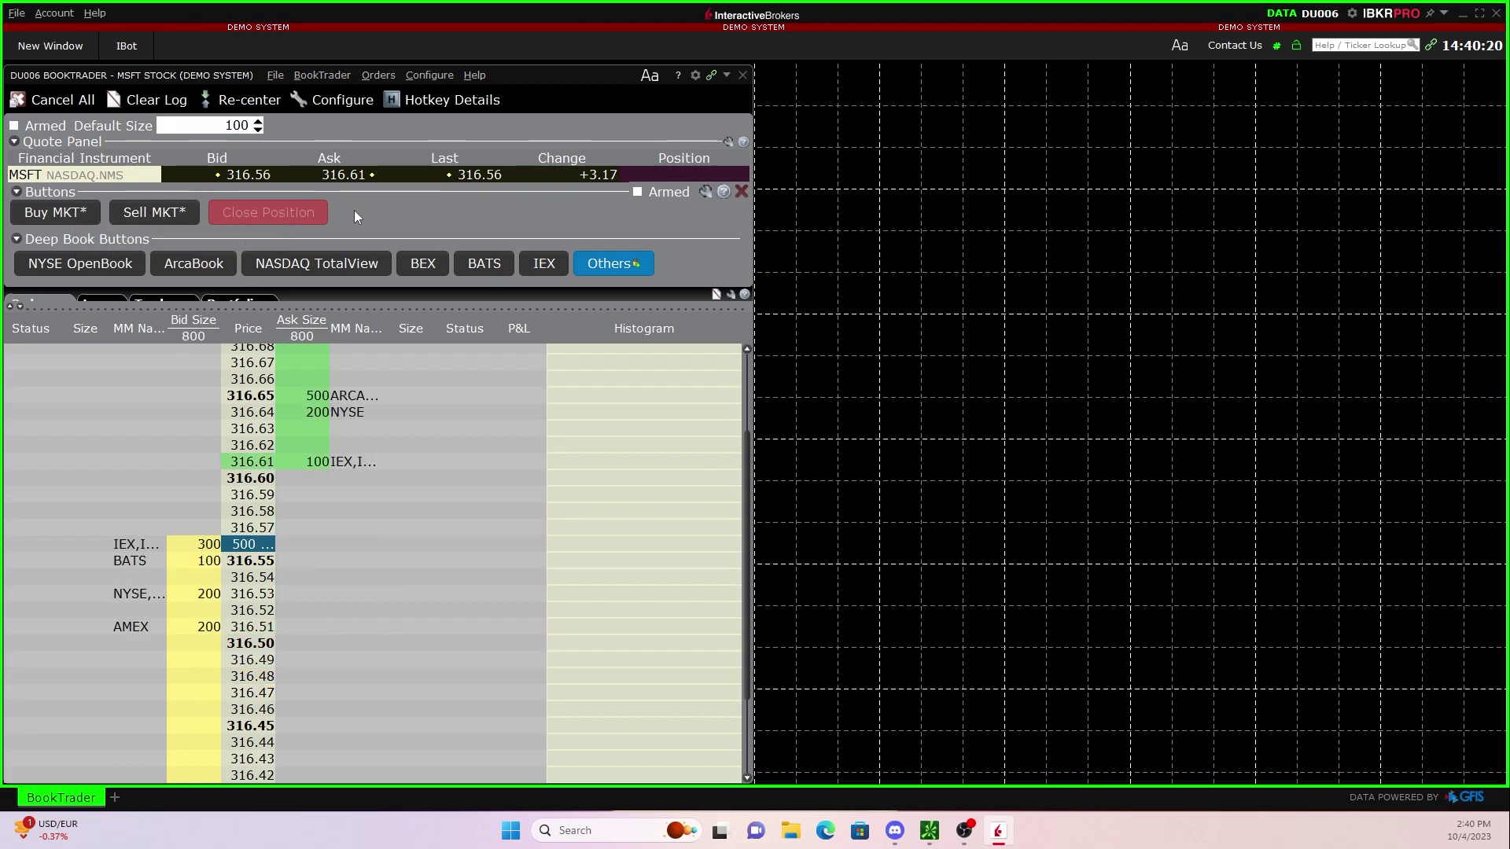
Add an MSFT Option Chain window, enlarged to list more strikes.
{"action": "left_click", "coordinate": [34, 49]}
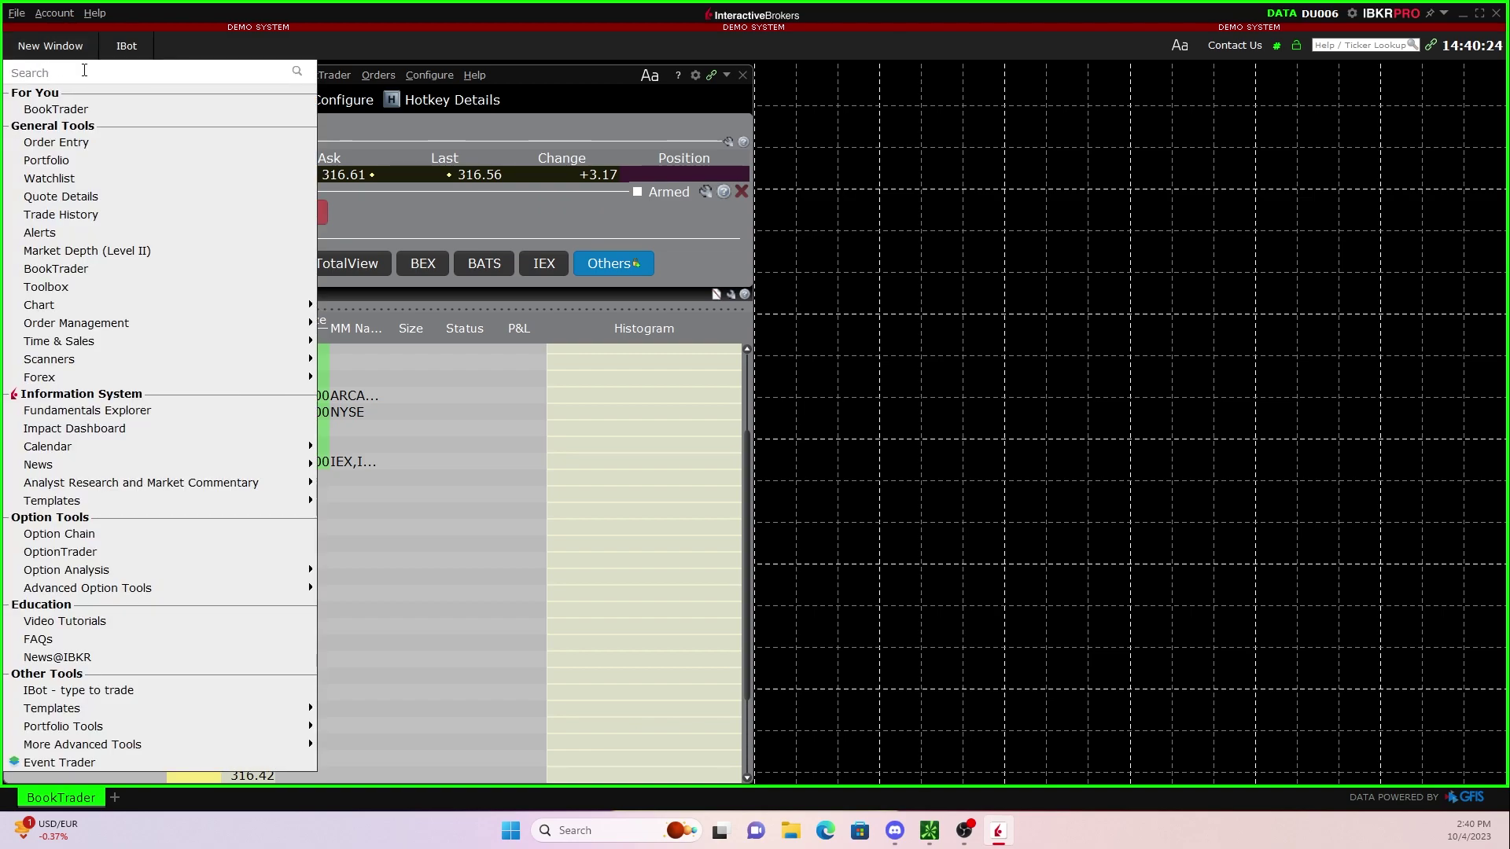
{"action": "left_click", "coordinate": [96, 540]}
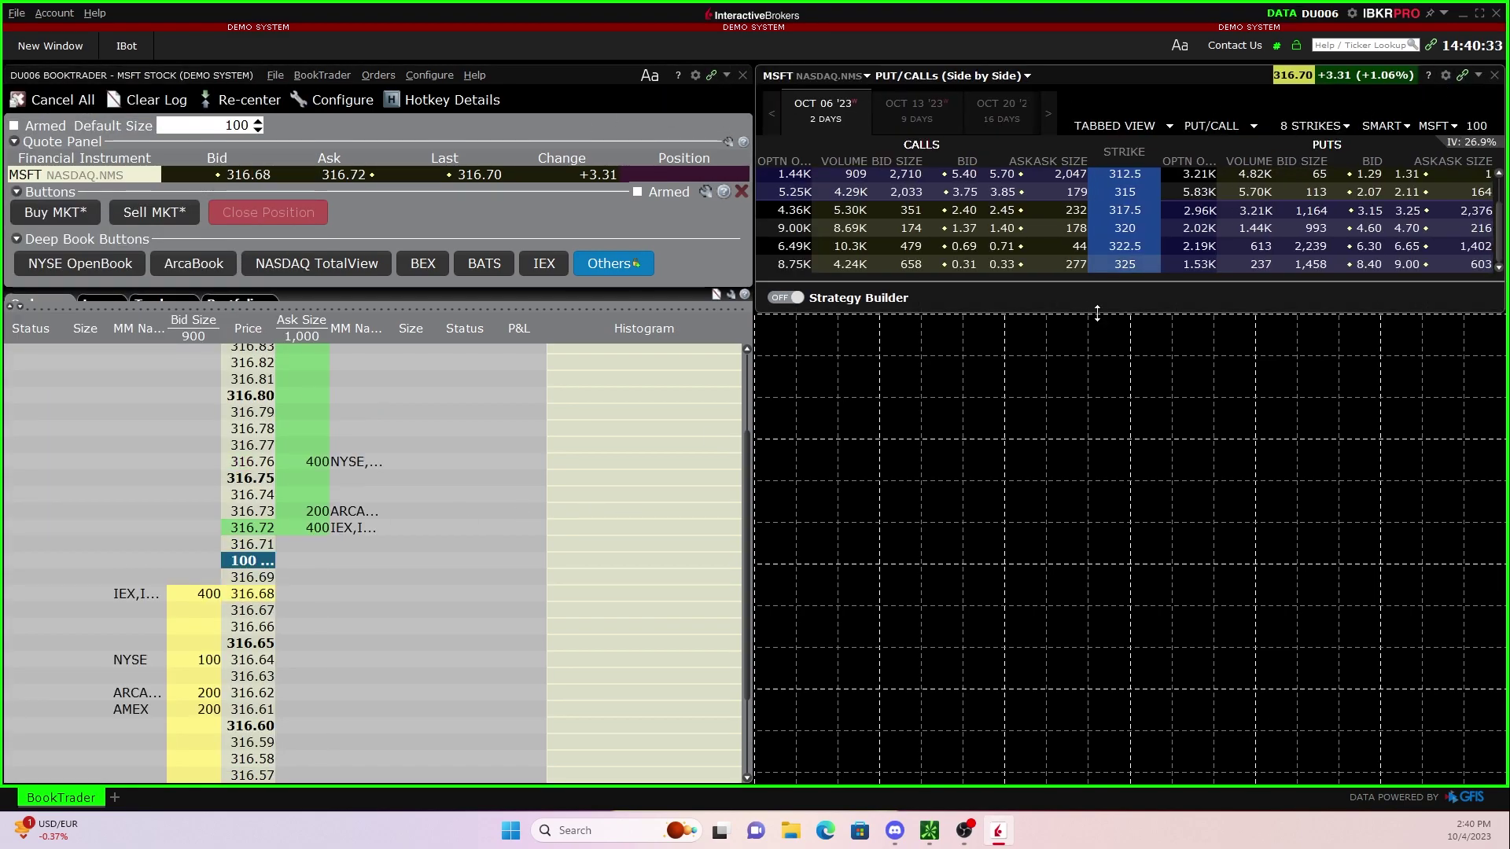
{"action": "left_click_drag", "start_coordinate": [1088, 307], "coordinate": [1093, 542]}
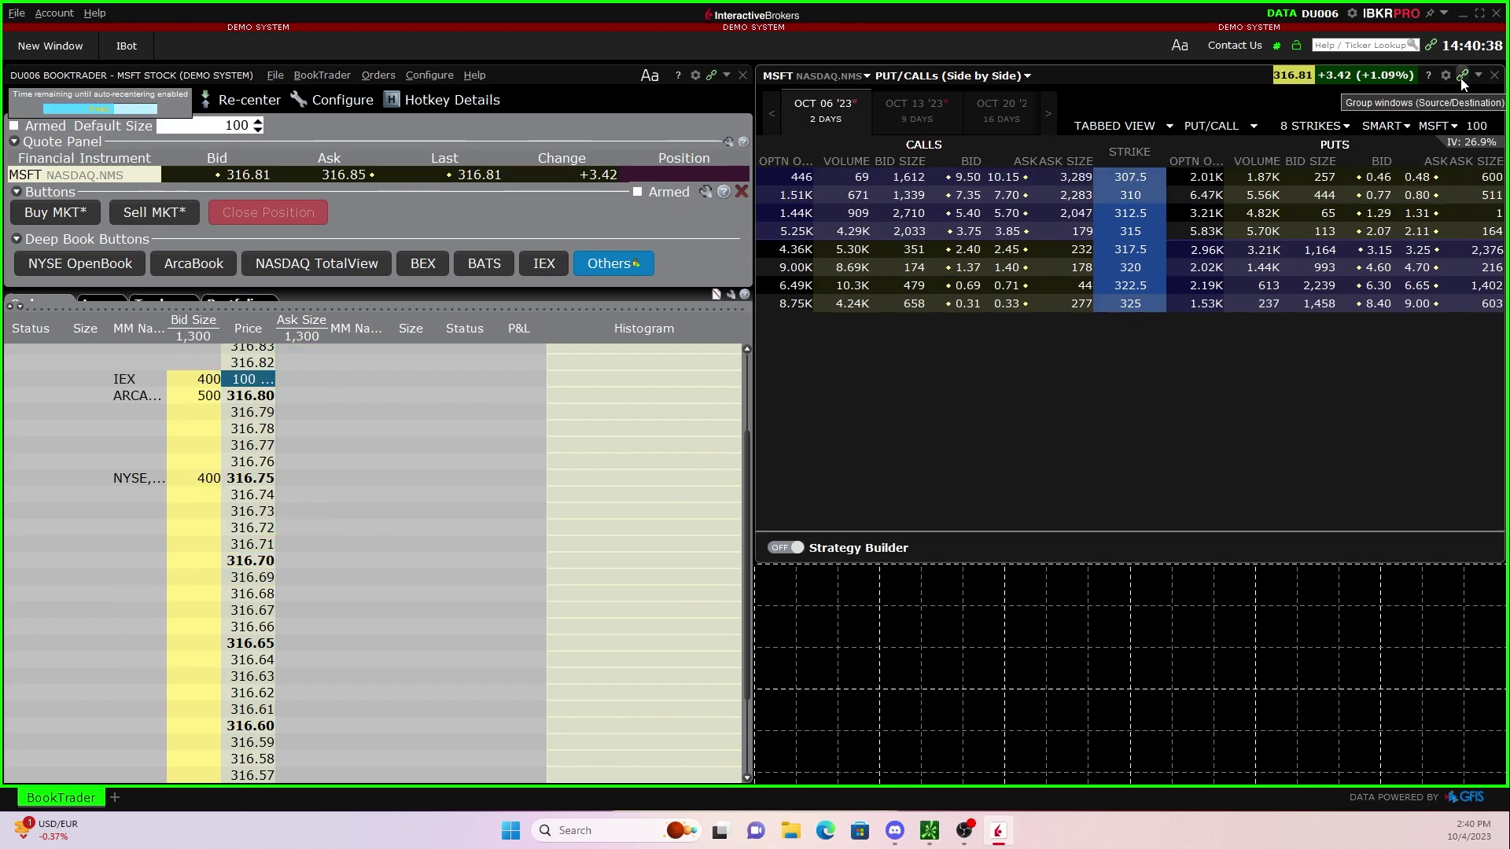
Put both the option chain and BookTrader in link Group 5.
{"action": "left_click", "coordinate": [1461, 77]}
{"action": "left_click", "coordinate": [1403, 177]}
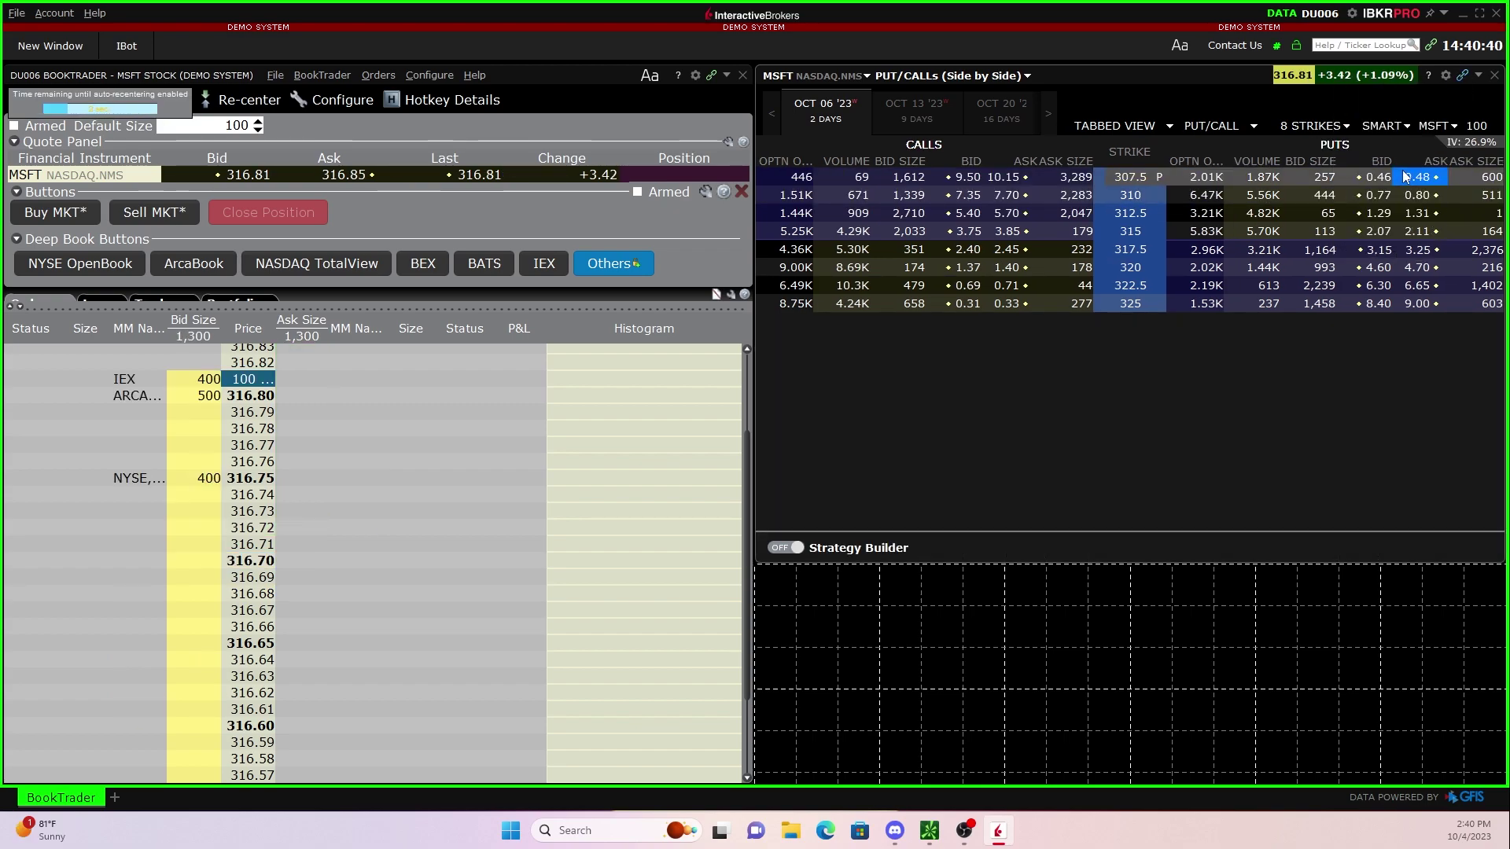
{"action": "left_click", "coordinate": [711, 74]}
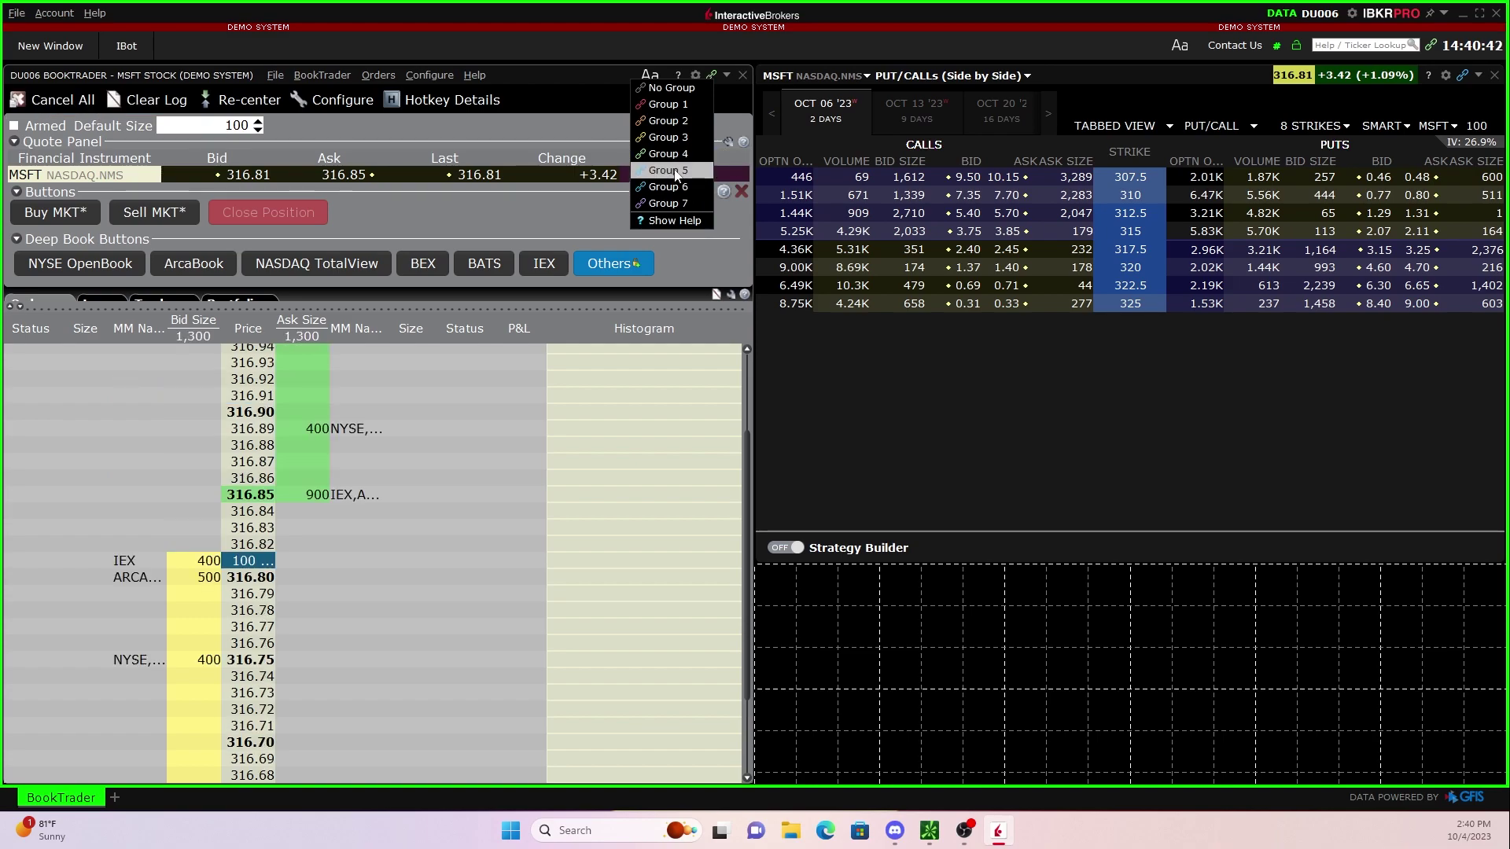
{"action": "left_click", "coordinate": [689, 188]}
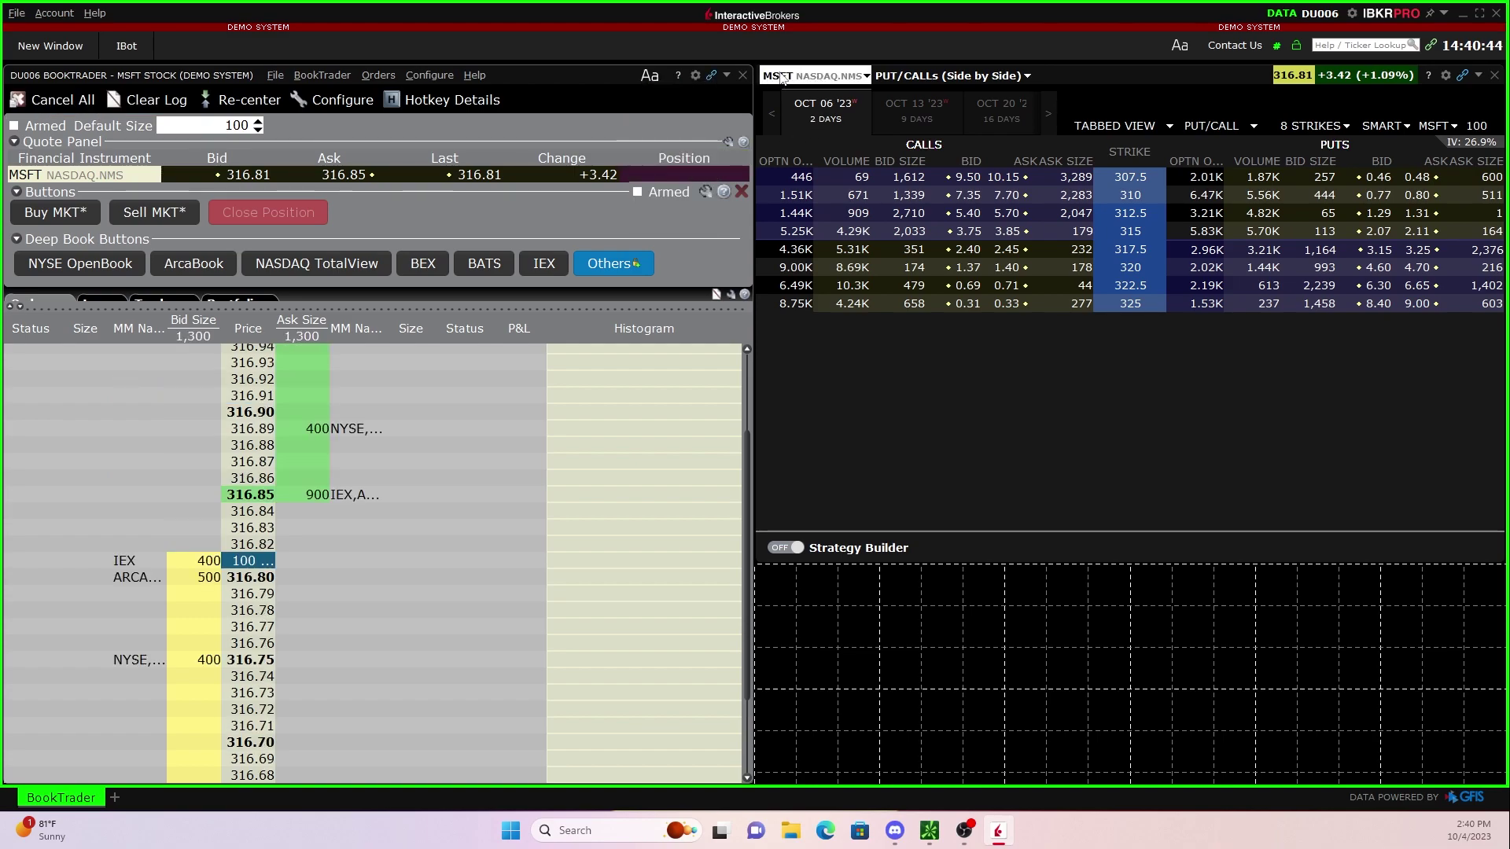
Load AAPL in the chain, send the 175 call to BookTrader, and raise order size.
{"action": "left_click", "coordinate": [781, 77]}
{"action": "type", "text": "AAPL"}
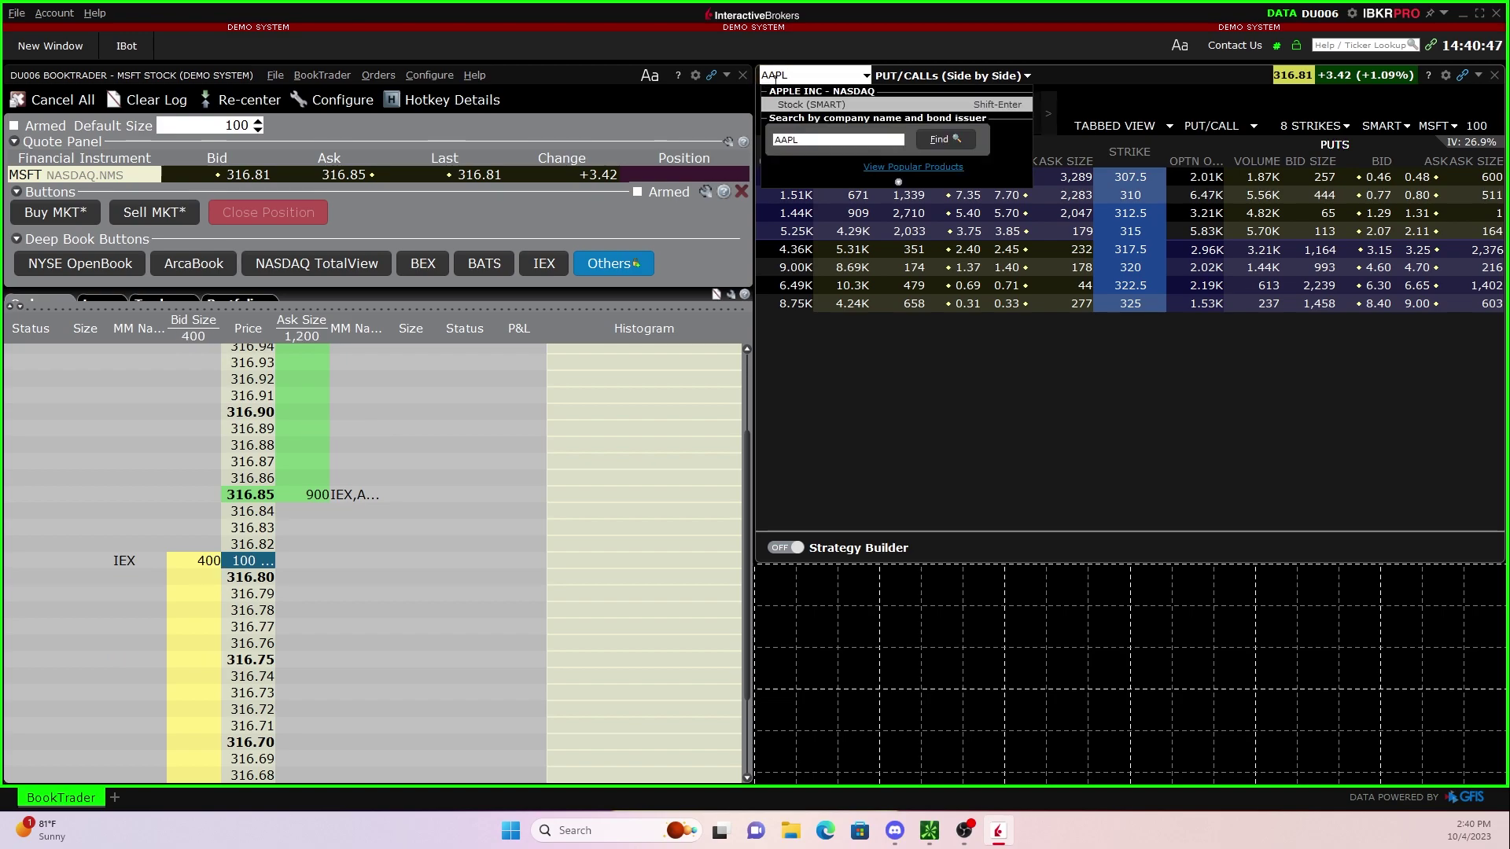
{"action": "key", "text": "Return"}
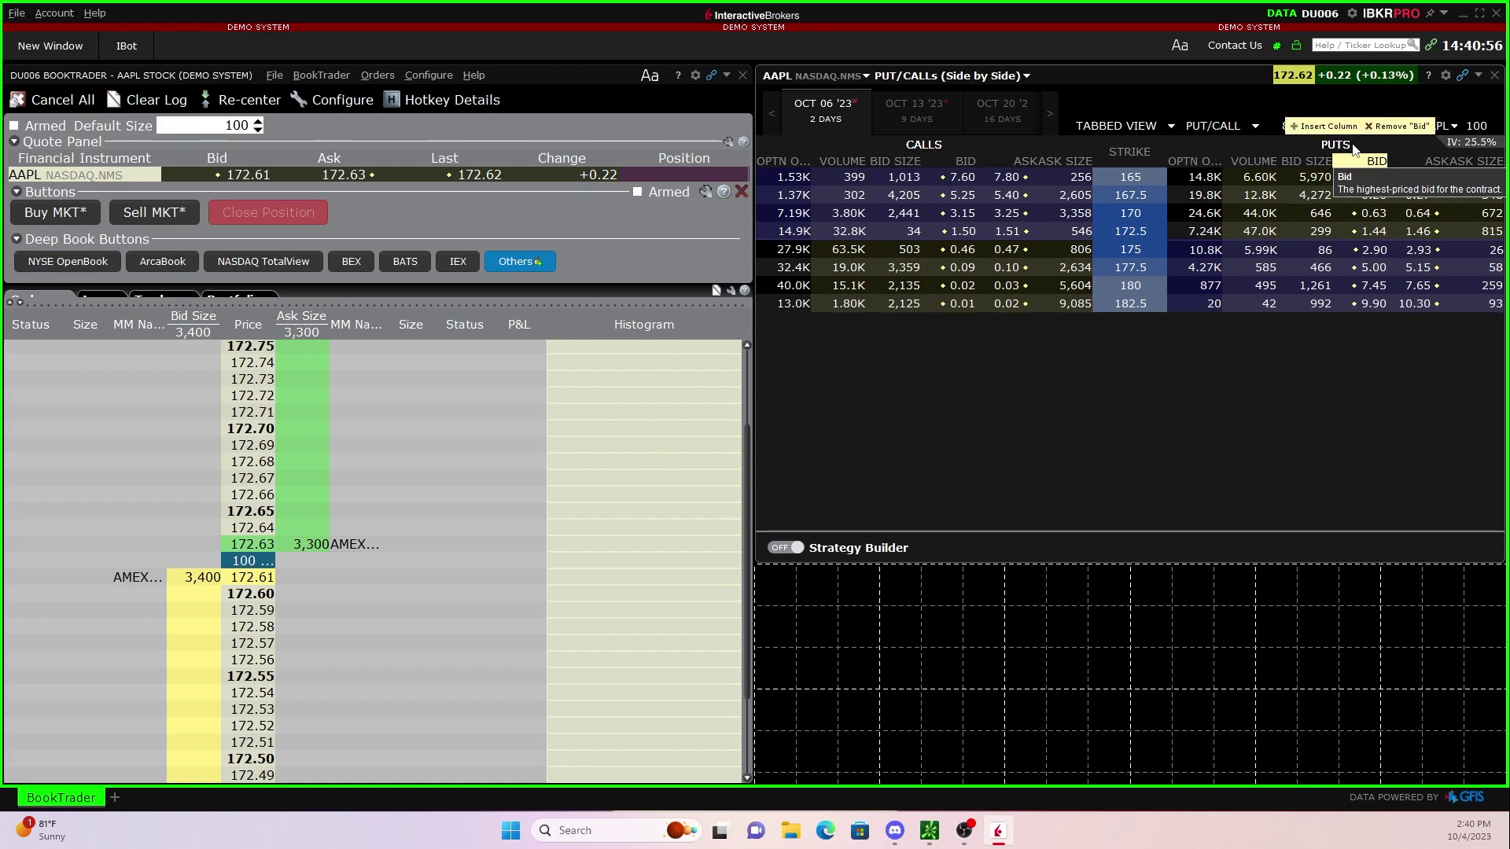
{"action": "left_click", "coordinate": [996, 253]}
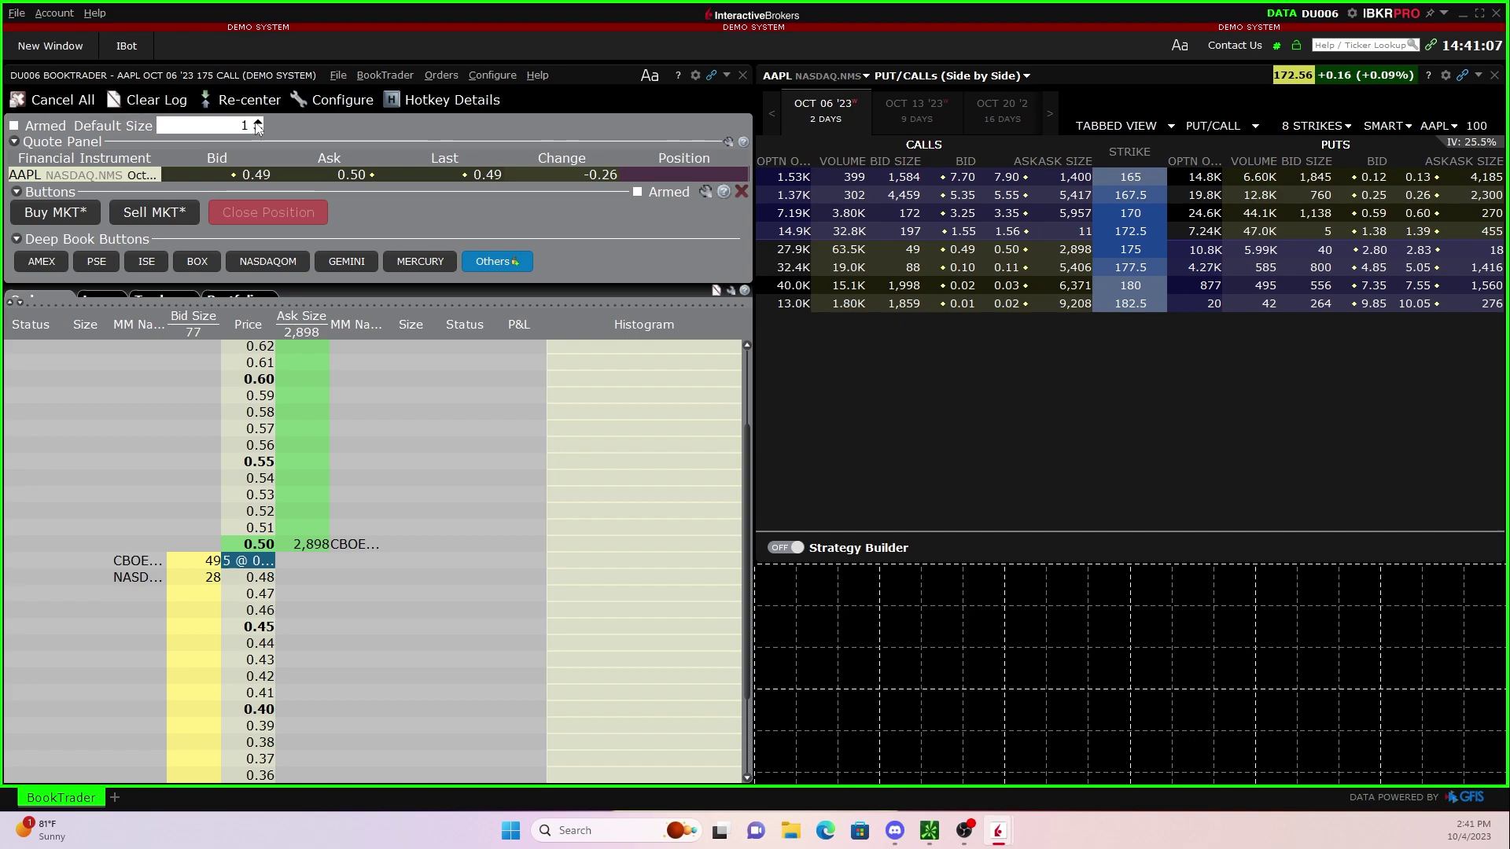
{"action": "left_click", "coordinate": [257, 121]}
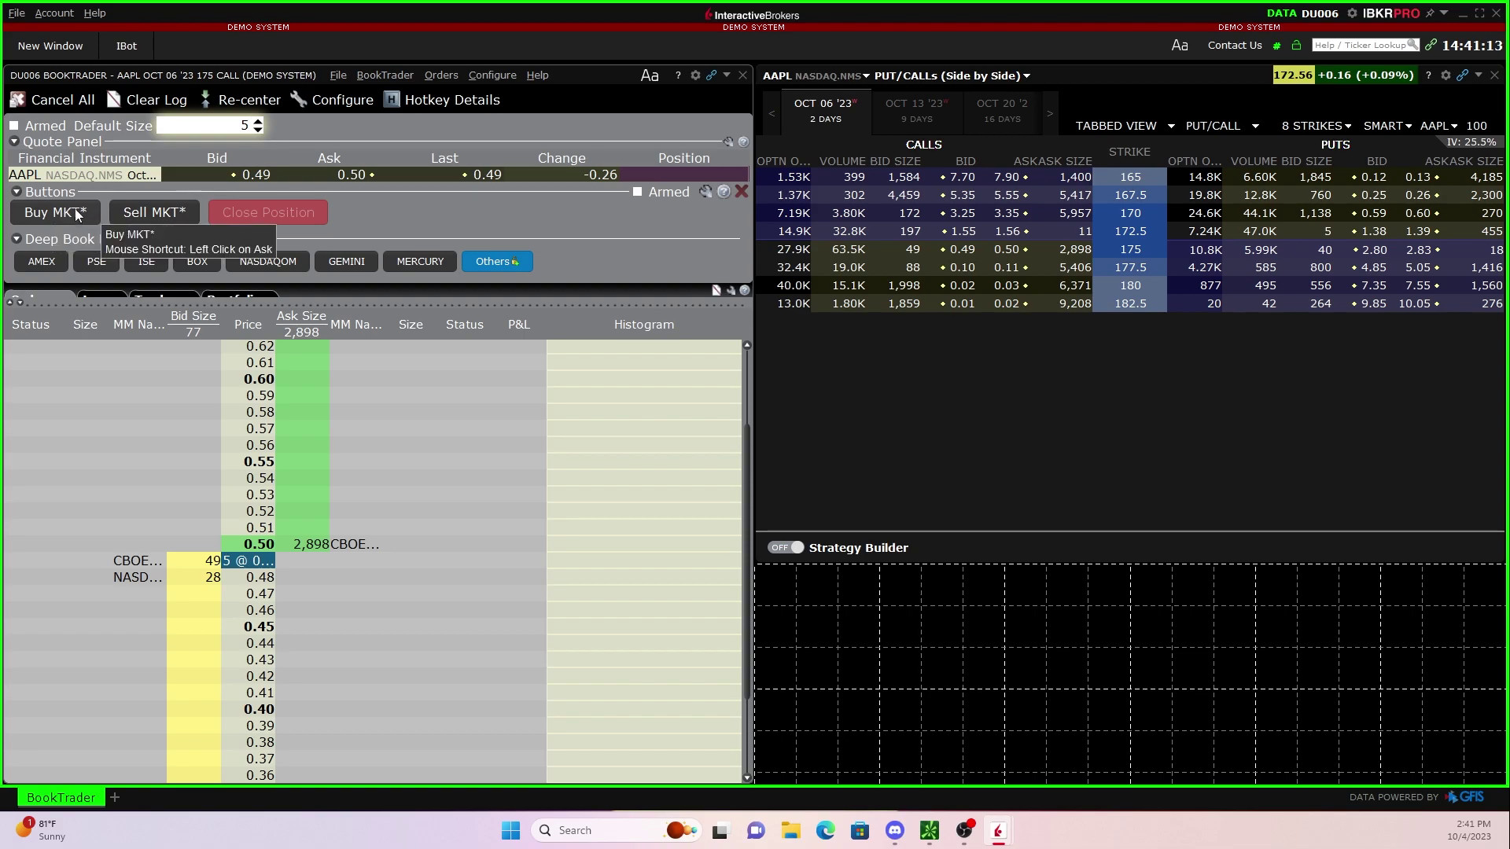
Switch the linked option chain and BookTrader to TSLA.
{"action": "left_click", "coordinate": [777, 75]}
{"action": "type", "text": "T"}
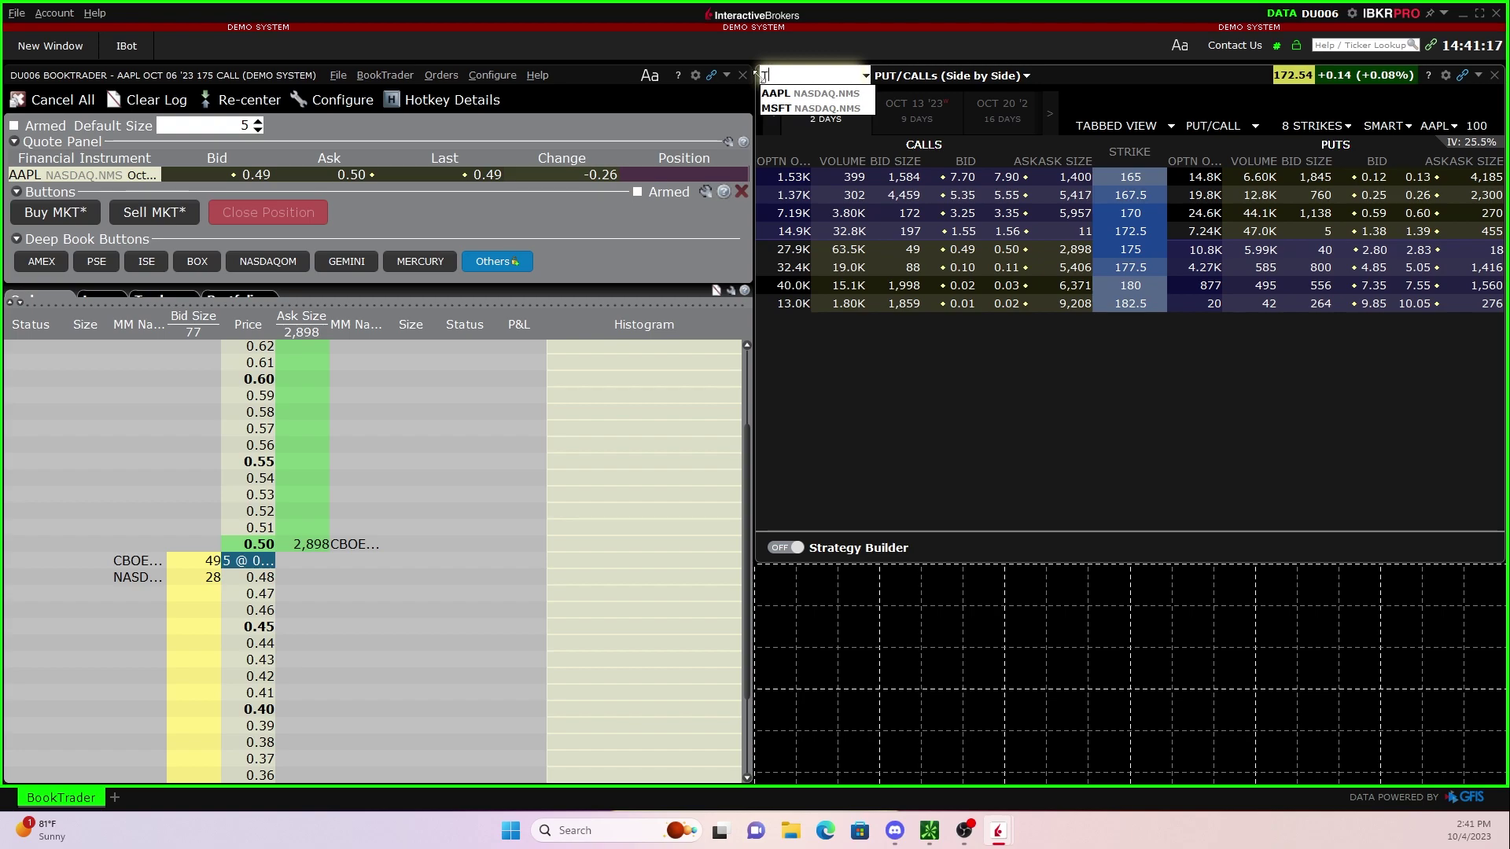
{"action": "type", "text": "SLA"}
{"action": "key", "text": "Return"}
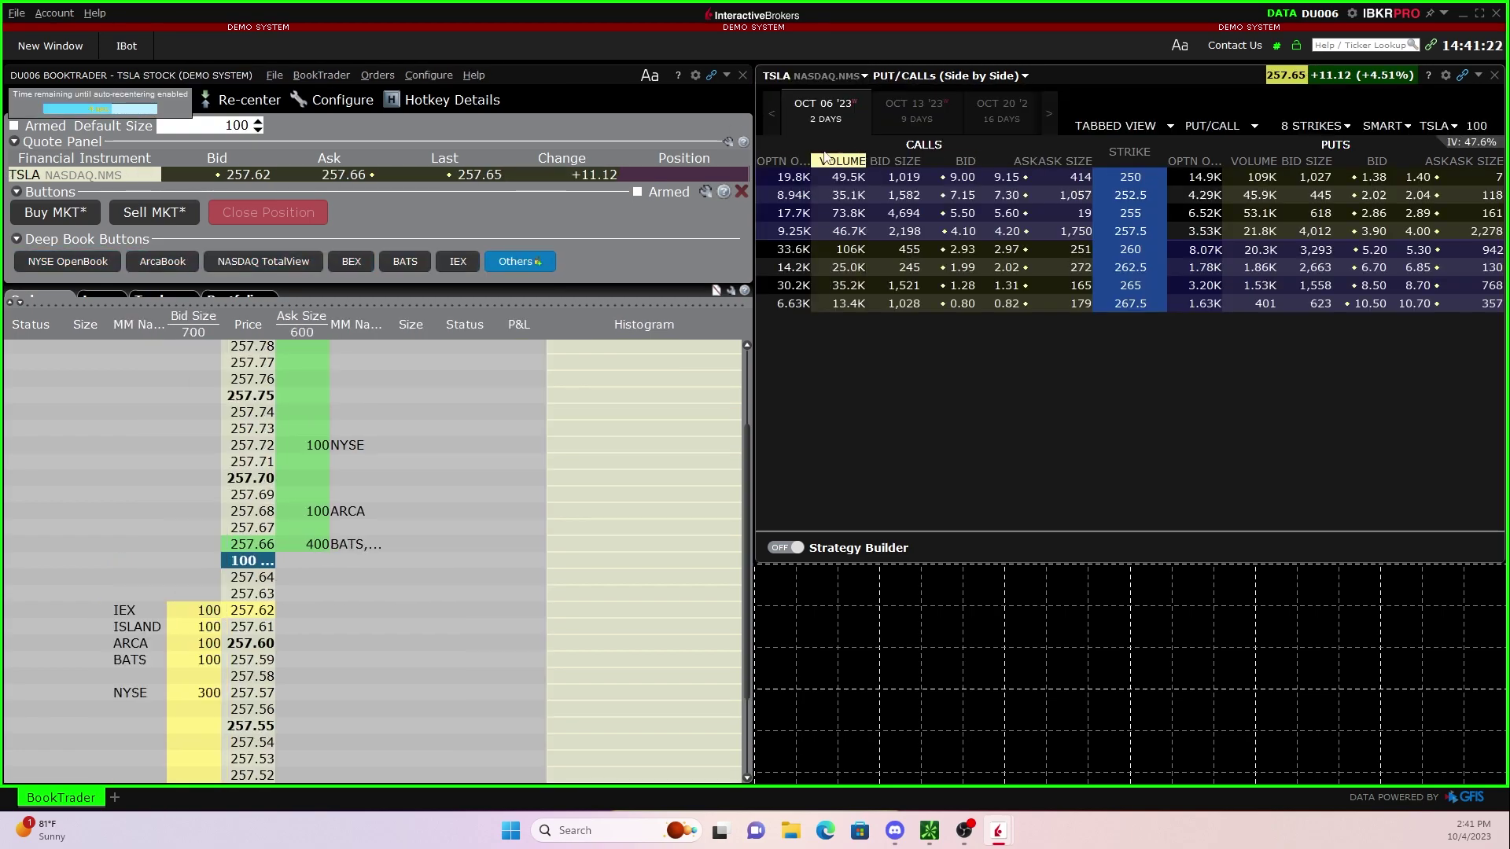
Load the TSLA Oct 13 '23 265 call into BookTrader and resize the lower panel.
{"action": "left_click", "coordinate": [905, 107]}
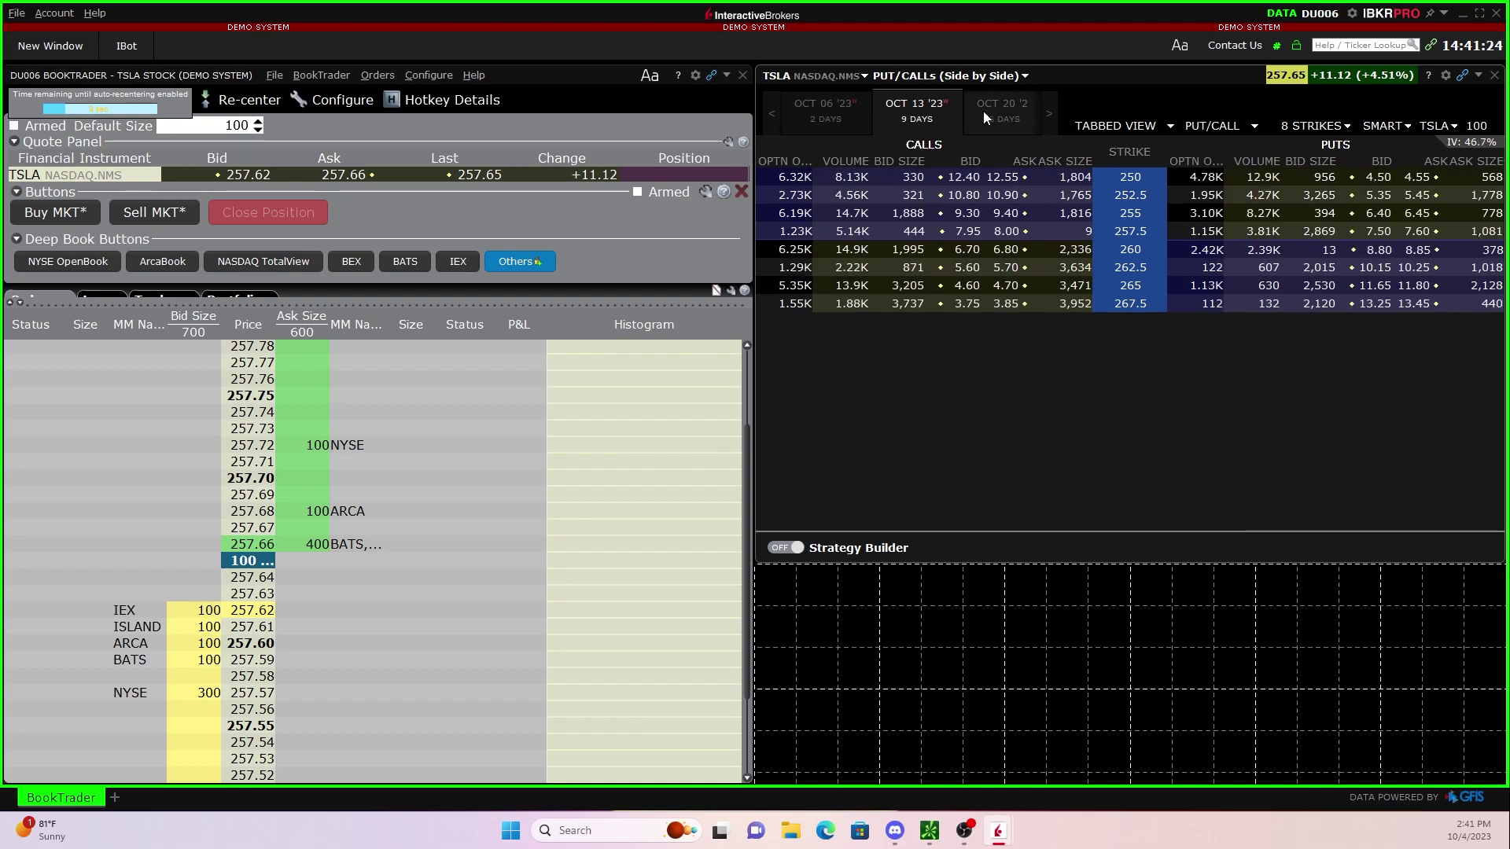
{"action": "left_click", "coordinate": [993, 288]}
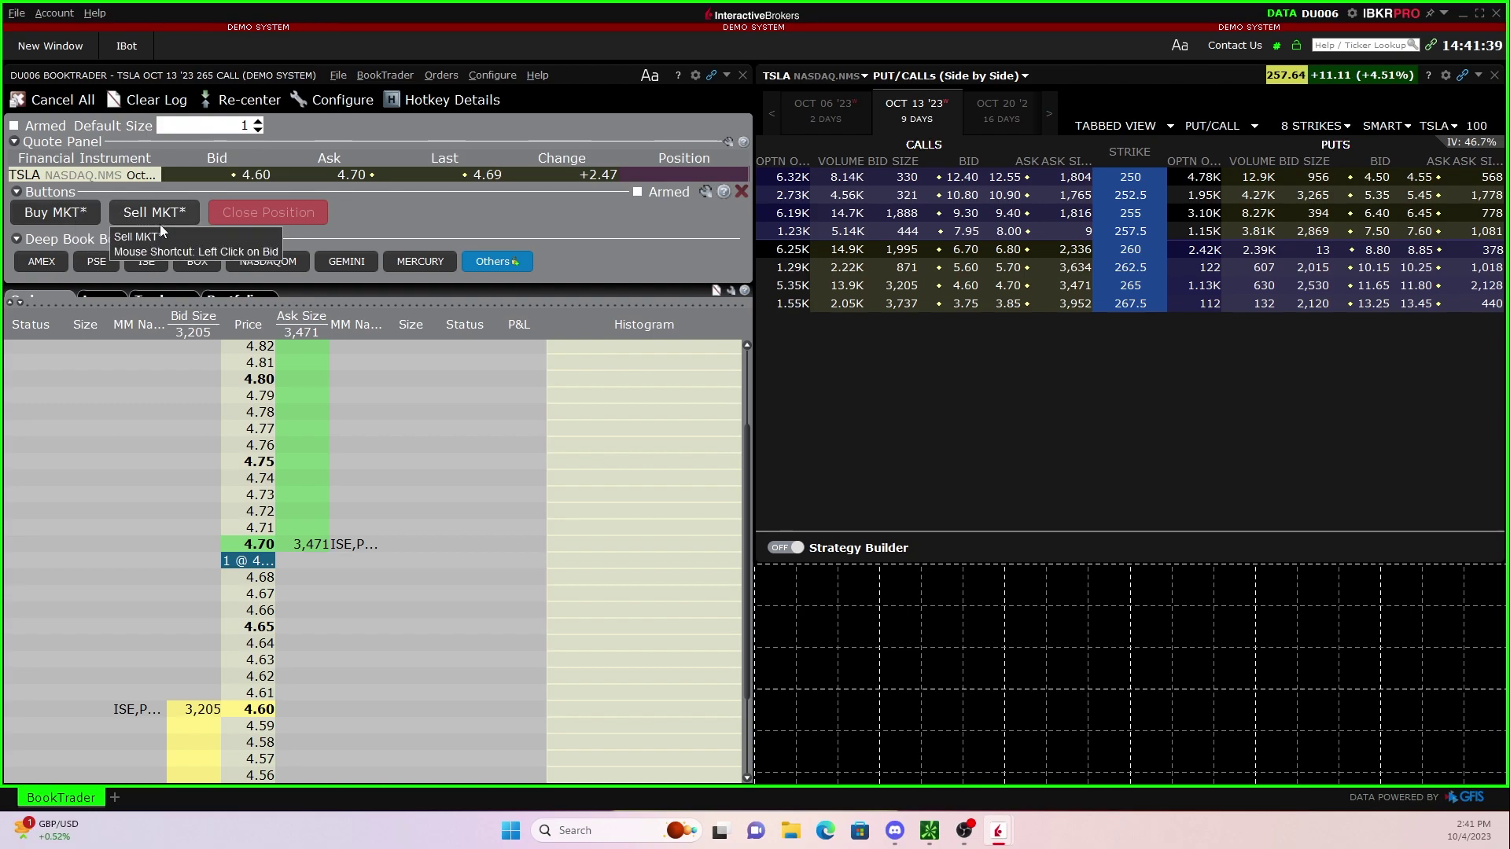
{"action": "left_click_drag", "start_coordinate": [911, 557], "coordinate": [908, 506]}
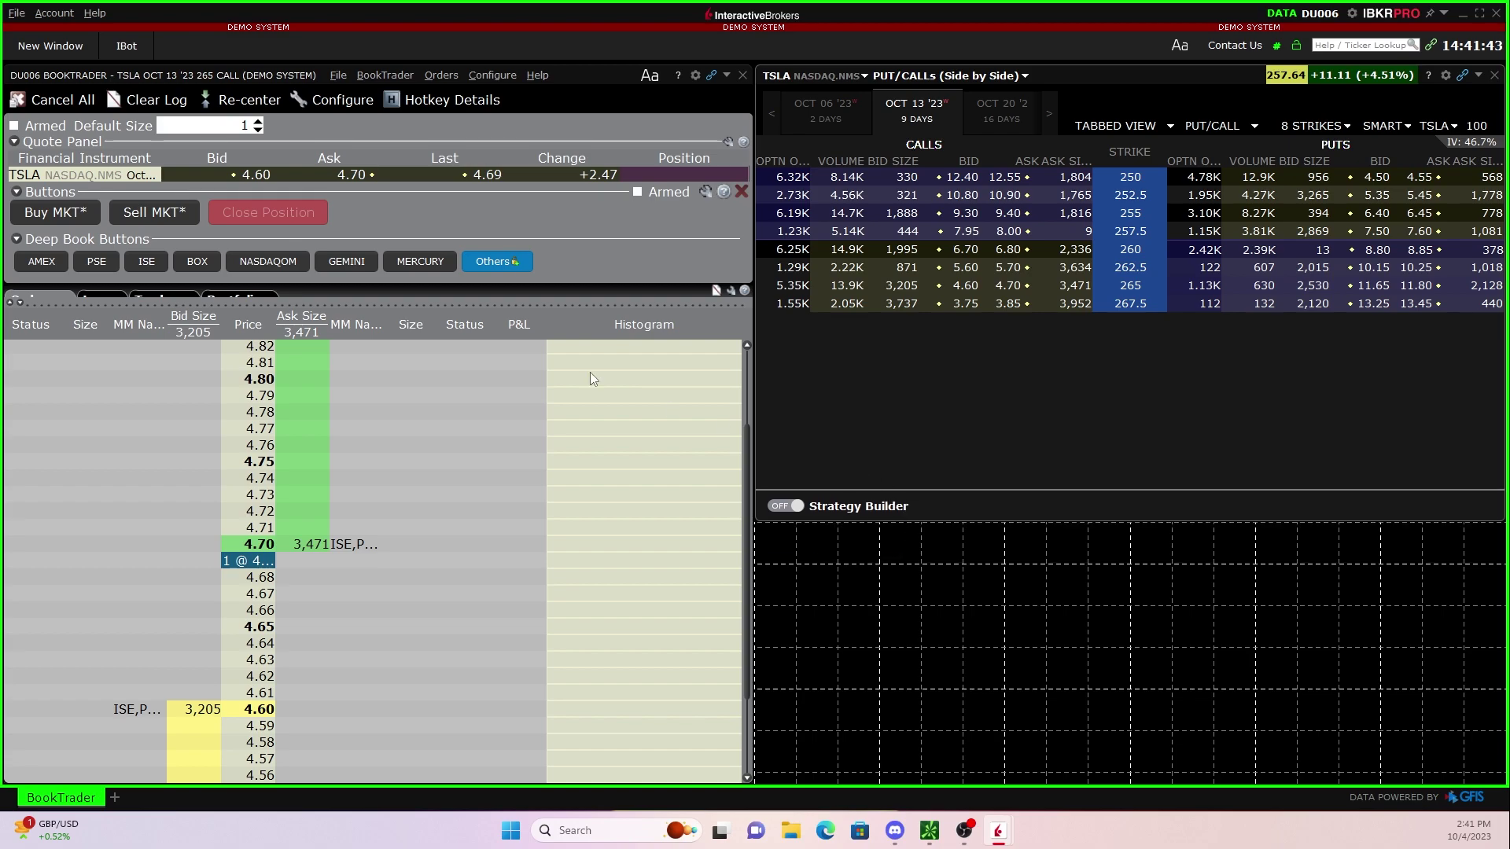
{"action": "left_click", "coordinate": [59, 48]}
{"action": "mouse_move", "coordinate": [68, 323]}
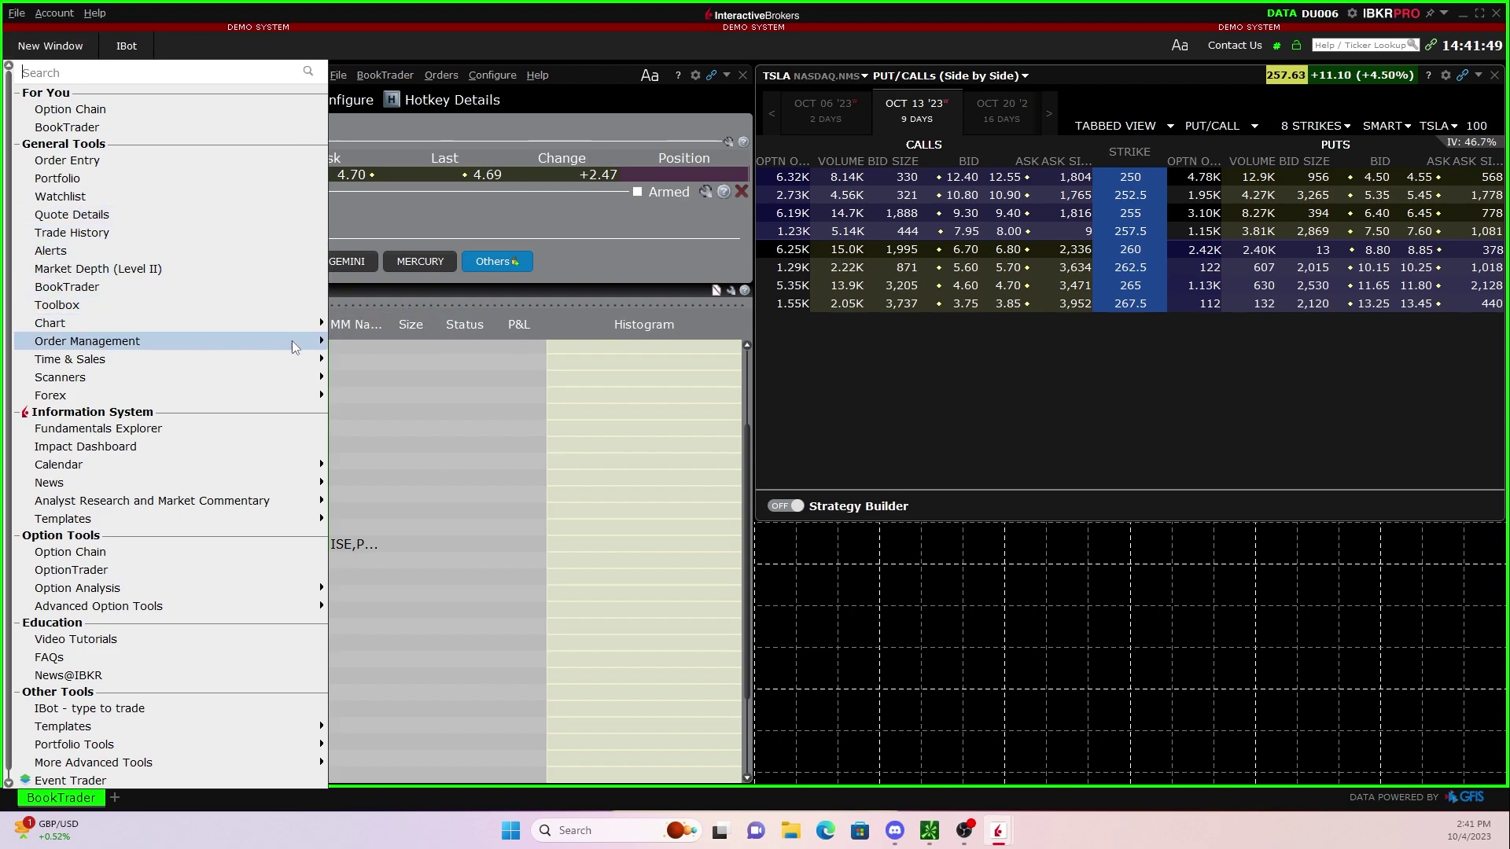
Add a taller chart on link Group 5 showing the TSLA Oct 13 '23 265 call as 5-minute candles.
{"action": "mouse_move", "coordinate": [298, 324]}
{"action": "left_click", "coordinate": [358, 322]}
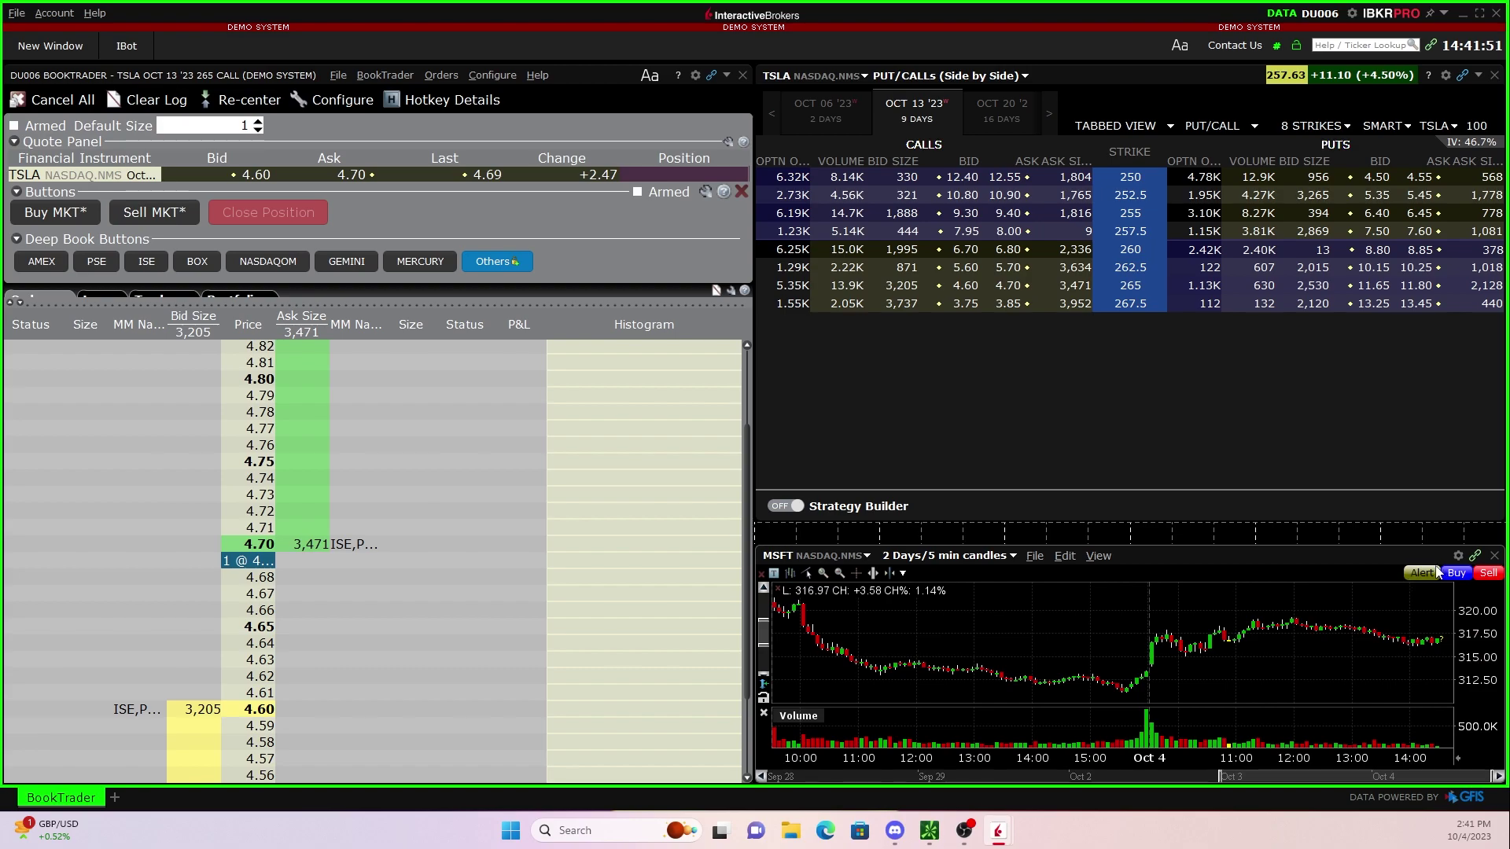
{"action": "left_click", "coordinate": [1479, 562]}
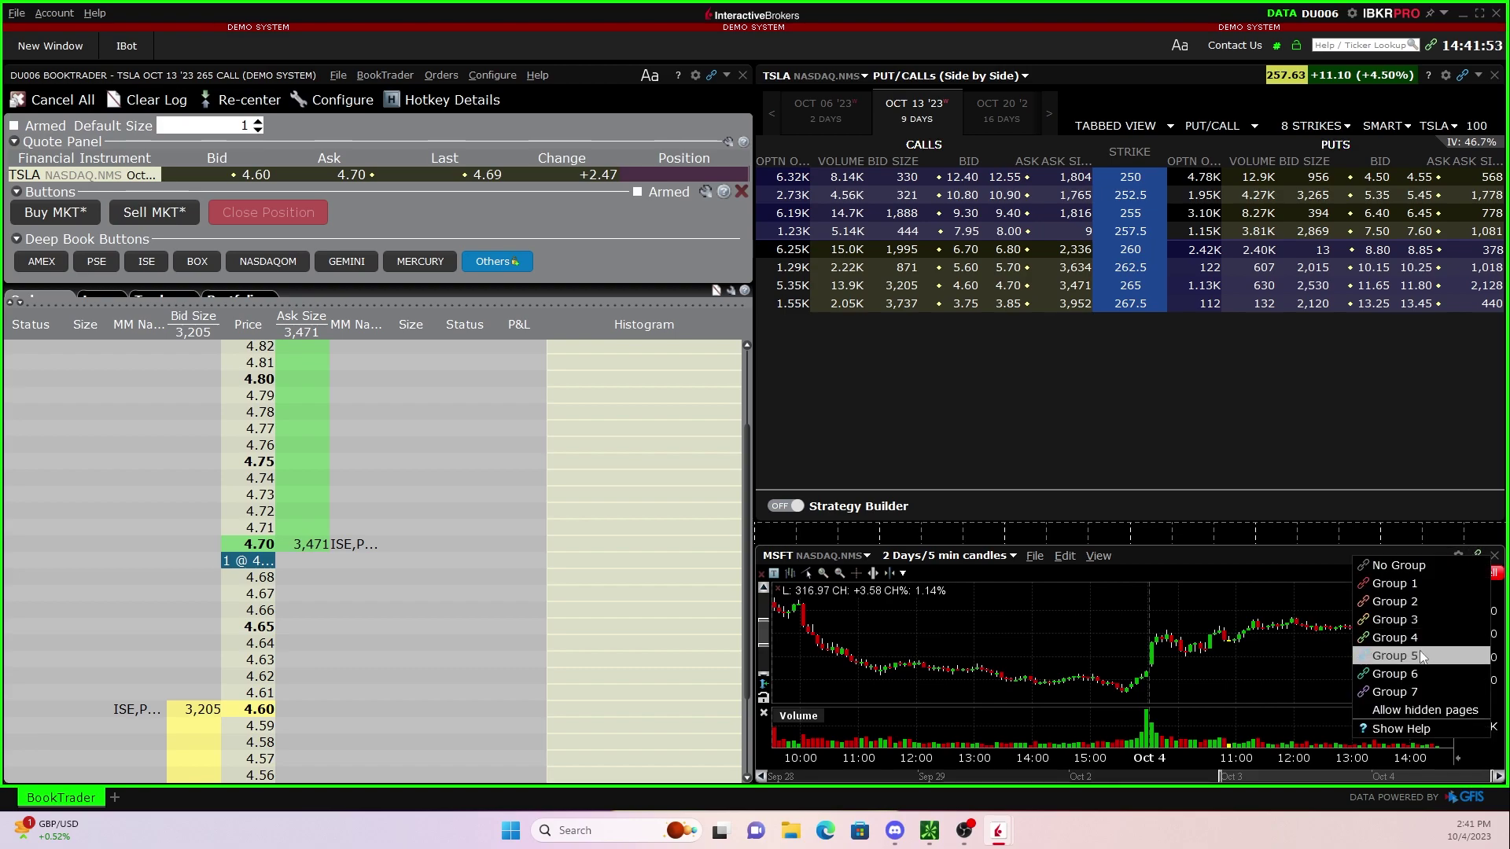
{"action": "left_click_drag", "start_coordinate": [1166, 551], "coordinate": [1160, 531]}
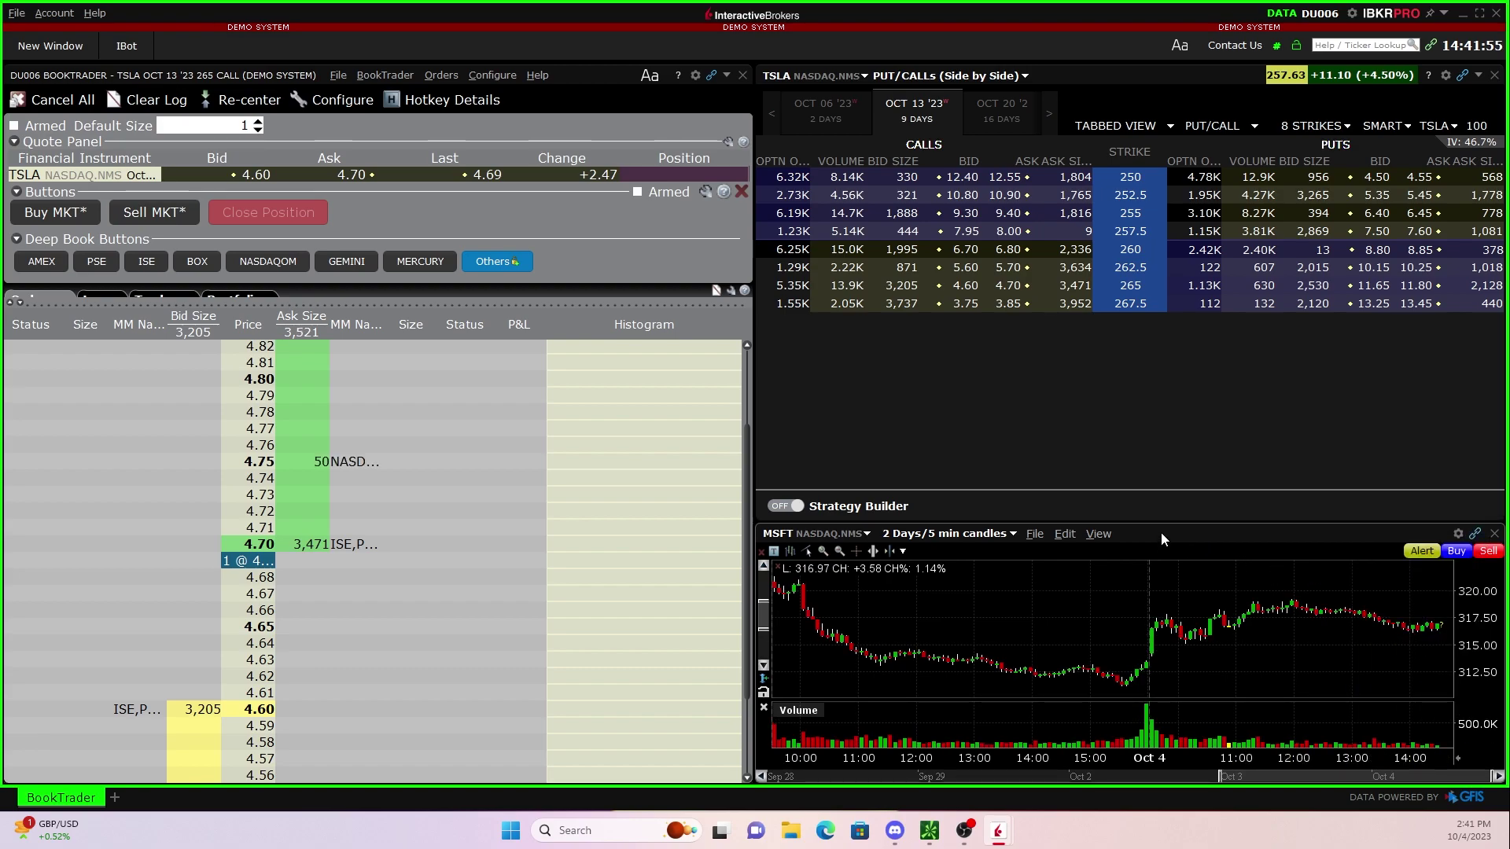
{"action": "left_click", "coordinate": [1020, 288]}
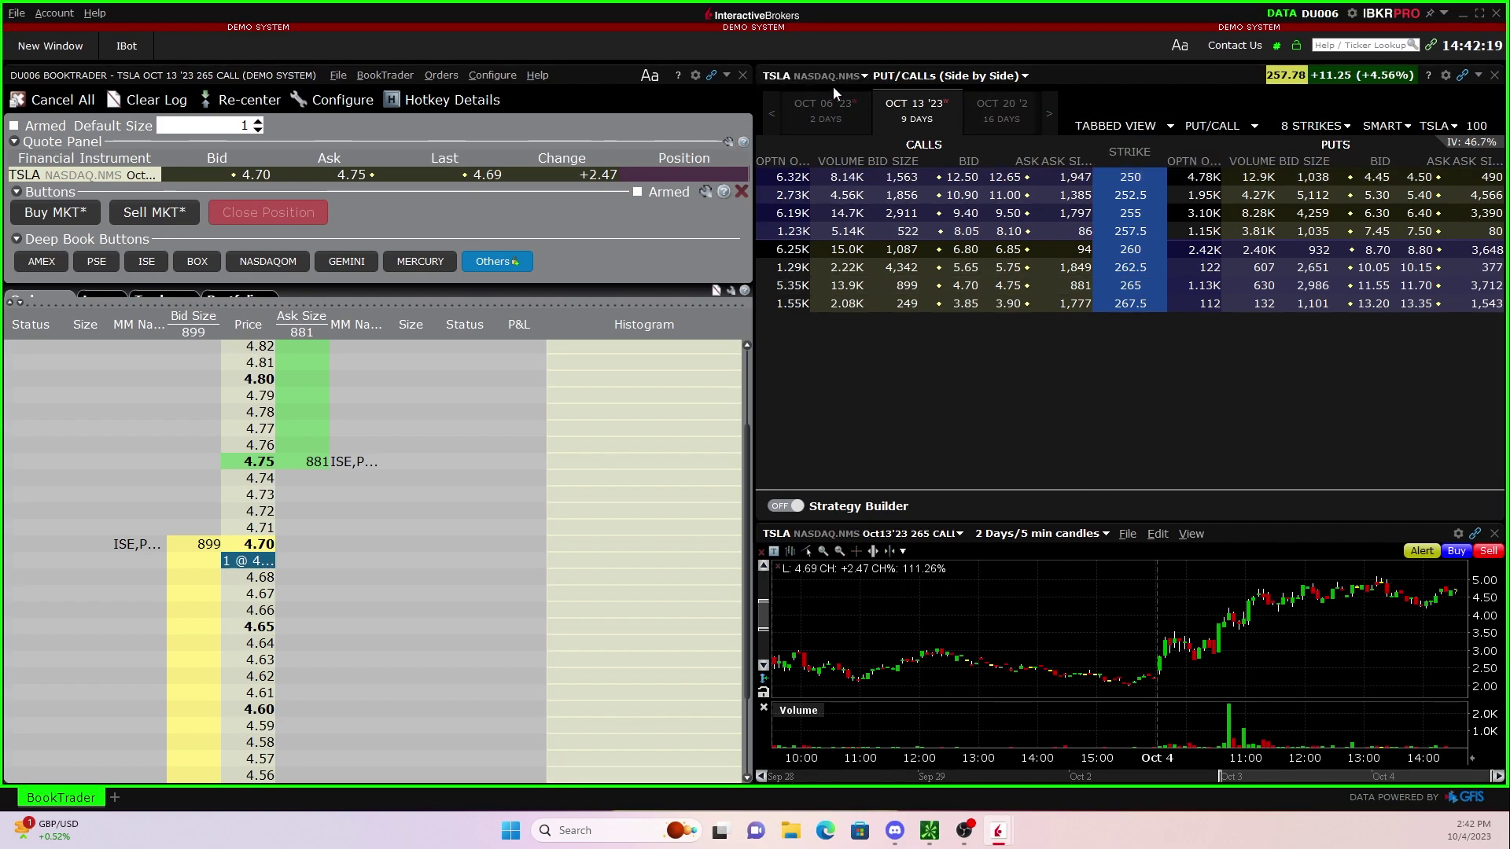
Switch the option chain to NVDA stock (SMART) and load the Oct 06 '23 440 call.
{"action": "left_click", "coordinate": [779, 74]}
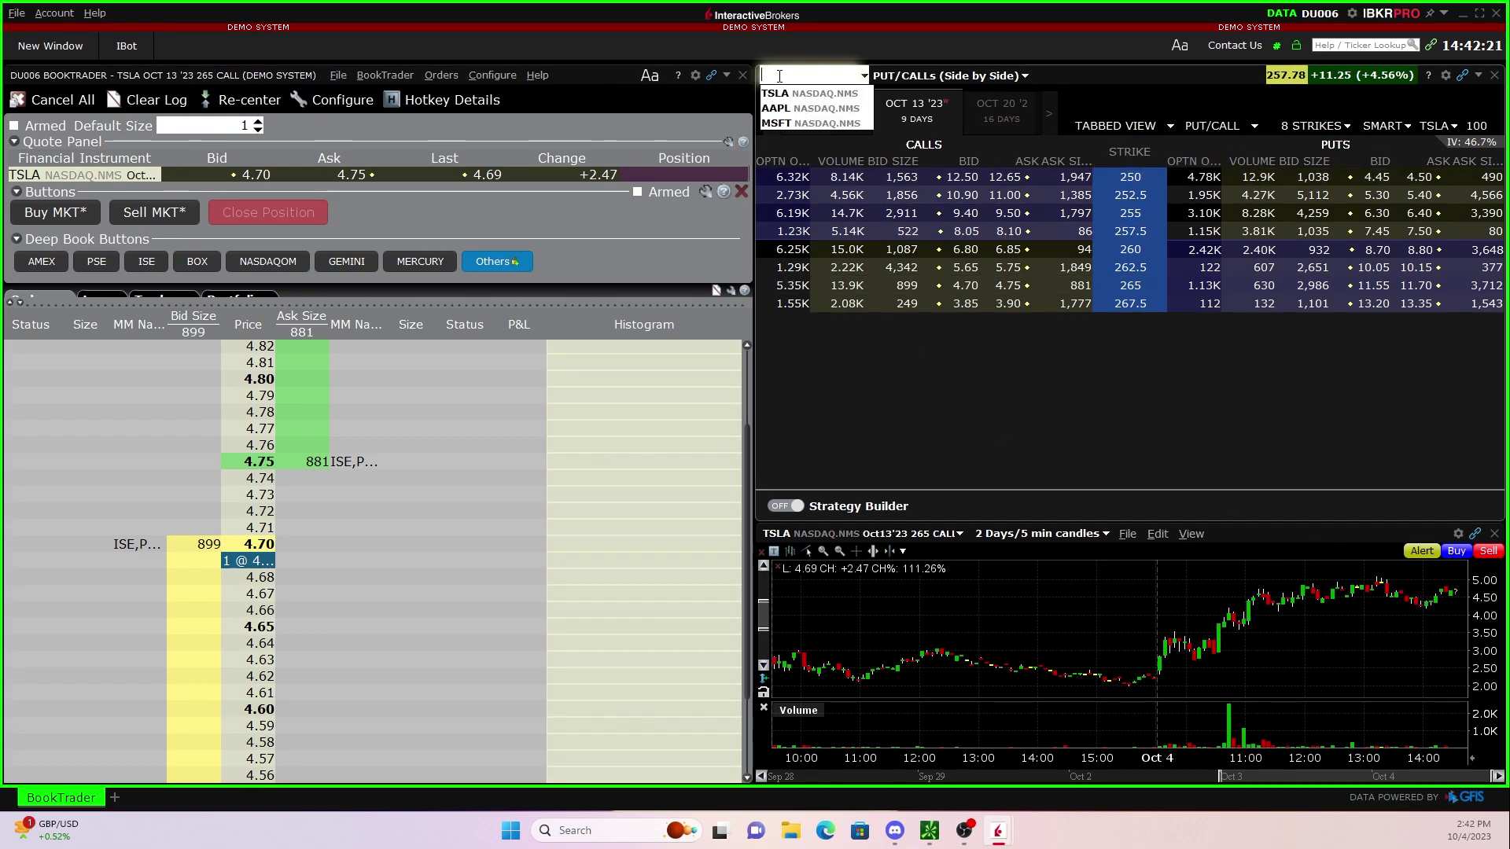
{"action": "type", "text": "NVDA"}
{"action": "left_click", "coordinate": [865, 104]}
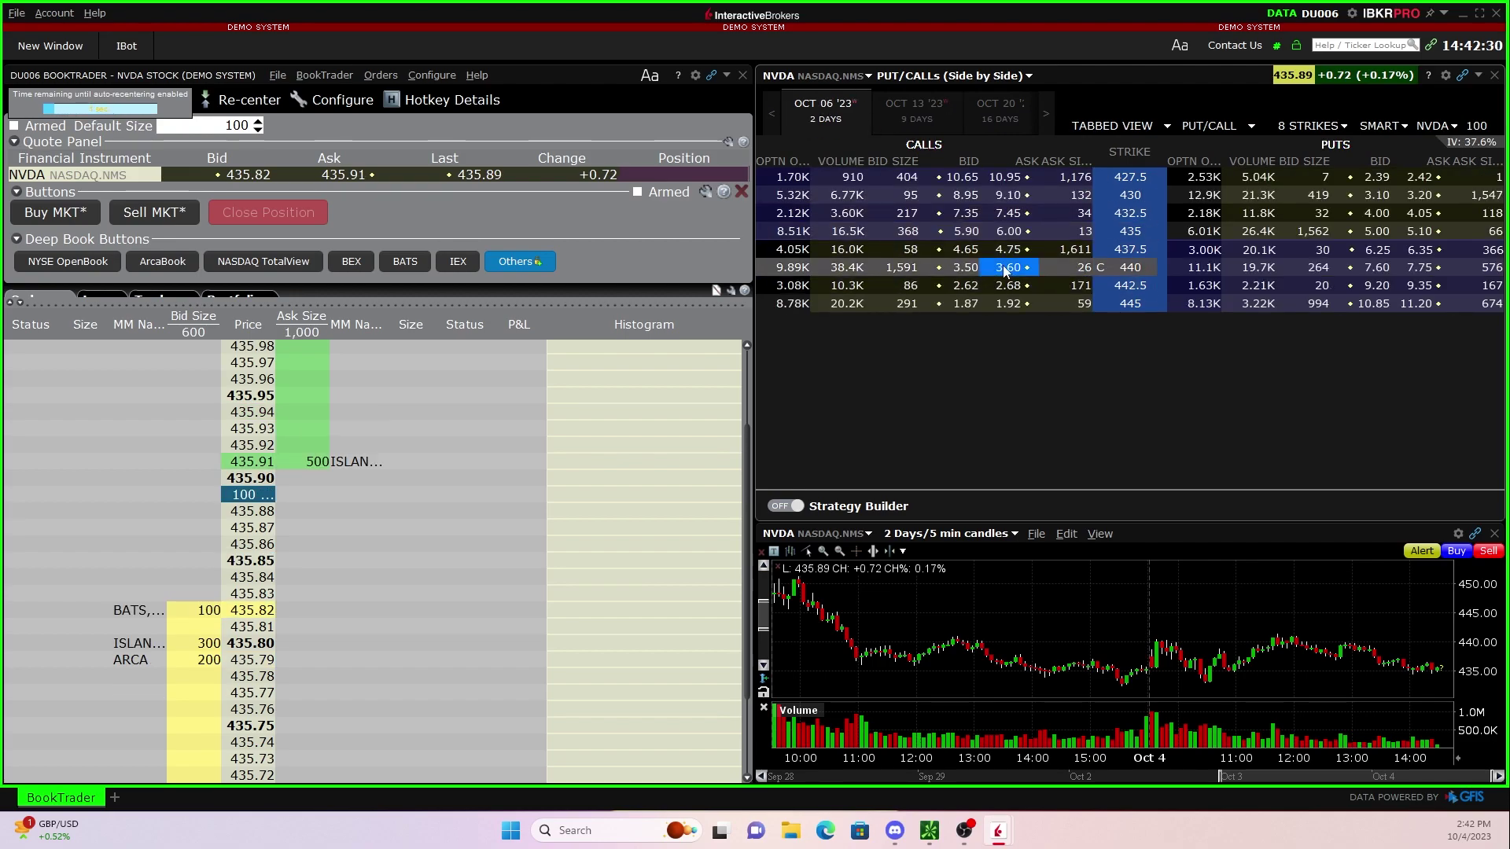
{"action": "left_click", "coordinate": [1005, 269]}
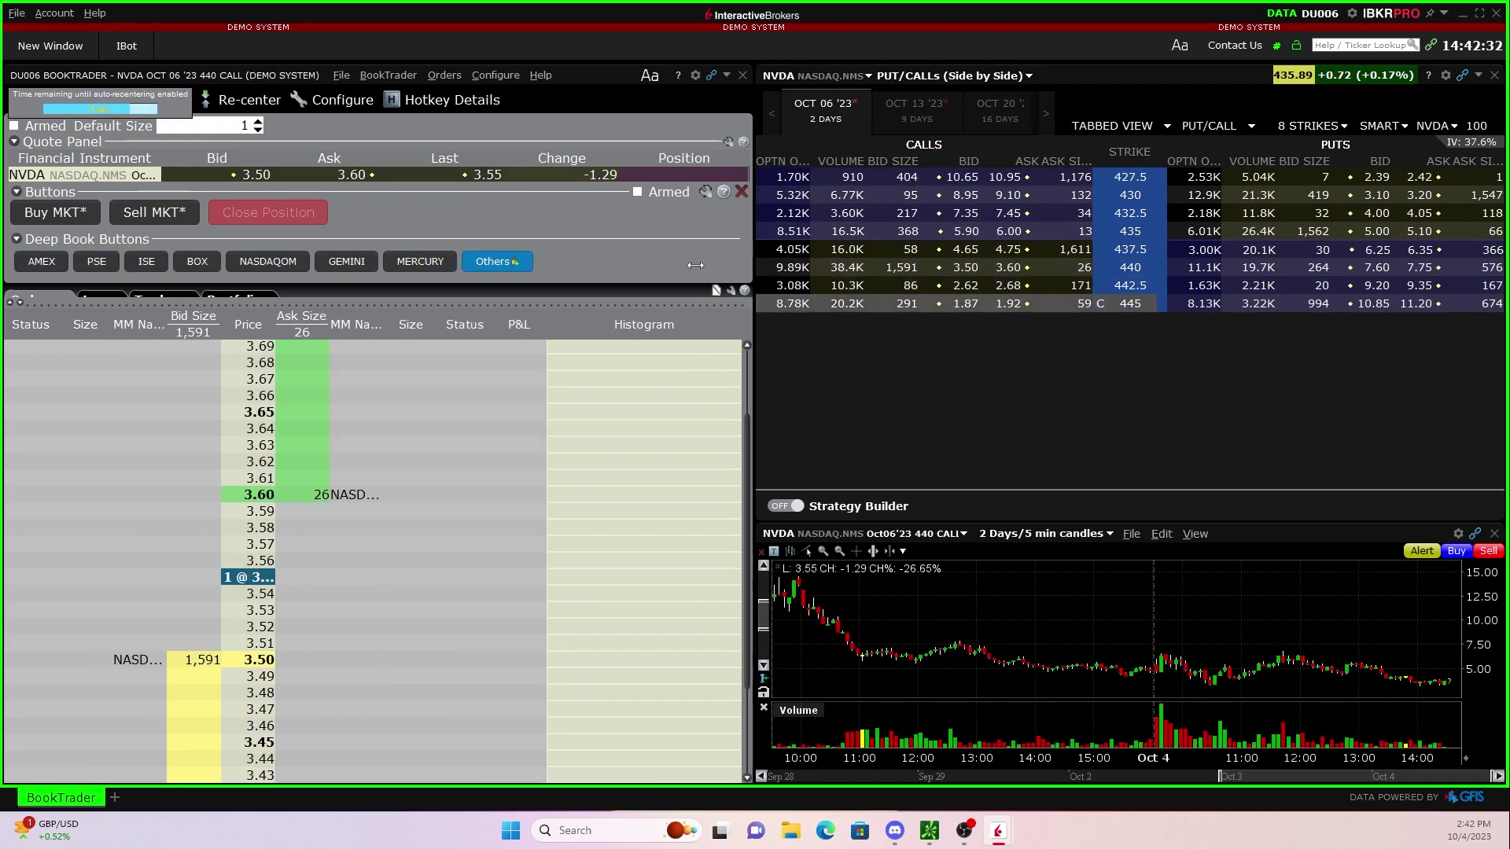